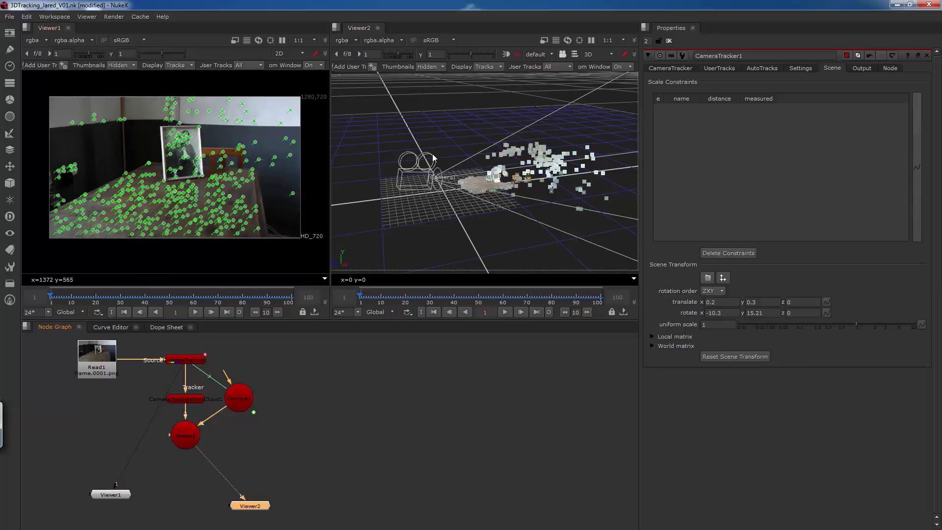
Set the Y rotation of the tracked scene's transform to 15.51 to line the point cloud up with the grid.
{"action": "left_click_drag", "start_coordinate": [441, 200], "coordinate": [462, 210], "text": "ctrl"}
{"action": "scroll", "coordinate": [464, 200], "scroll_direction": "up", "scroll_amount": 4}
{"action": "left_click_drag", "start_coordinate": [467, 174], "coordinate": [461, 118], "text": "ctrl"}
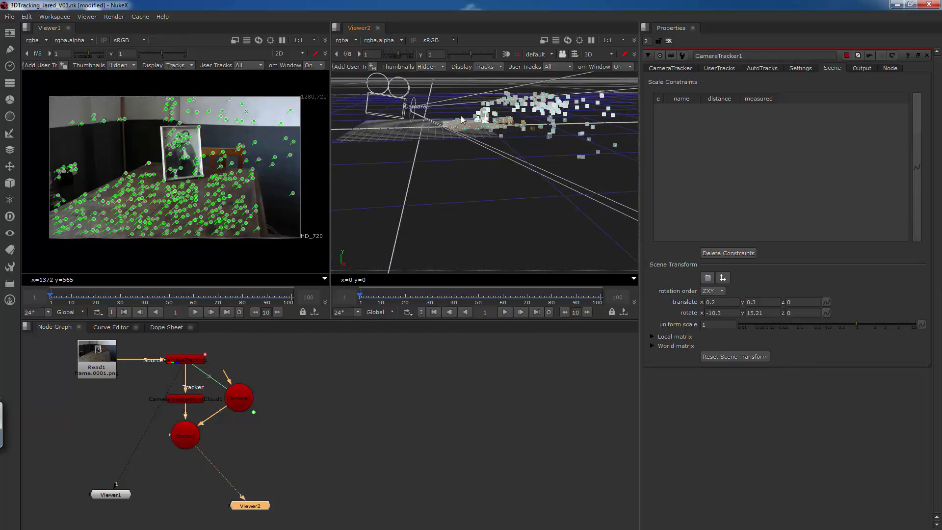
{"action": "left_click_drag", "start_coordinate": [447, 159], "coordinate": [420, 138], "text": "ctrl"}
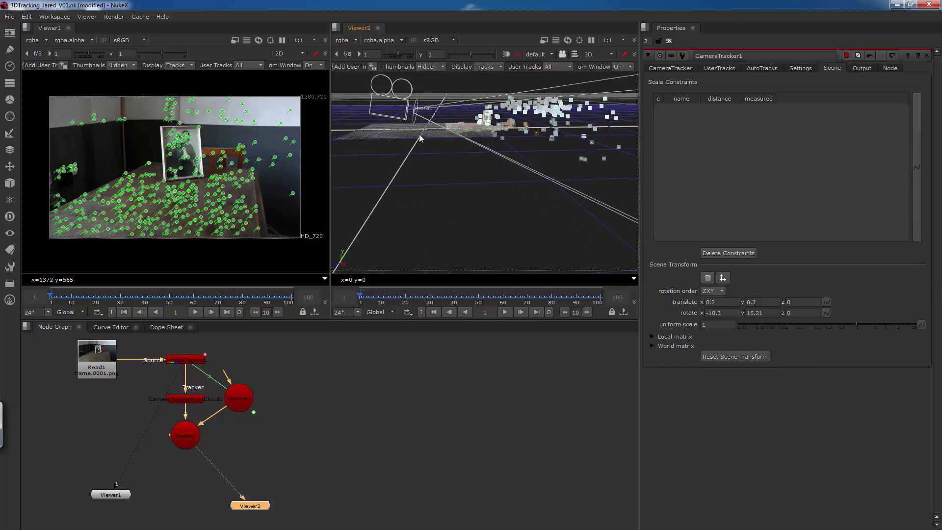
{"action": "left_click_drag", "start_coordinate": [413, 176], "coordinate": [491, 184], "text": "ctrl"}
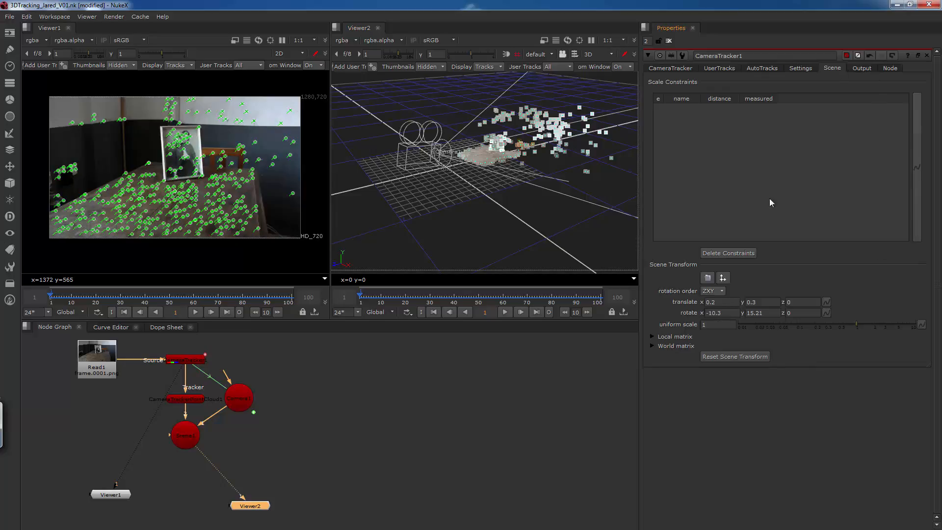
{"action": "left_click", "coordinate": [760, 314]}
{"action": "left_click_drag", "start_coordinate": [516, 201], "coordinate": [474, 174], "text": "ctrl"}
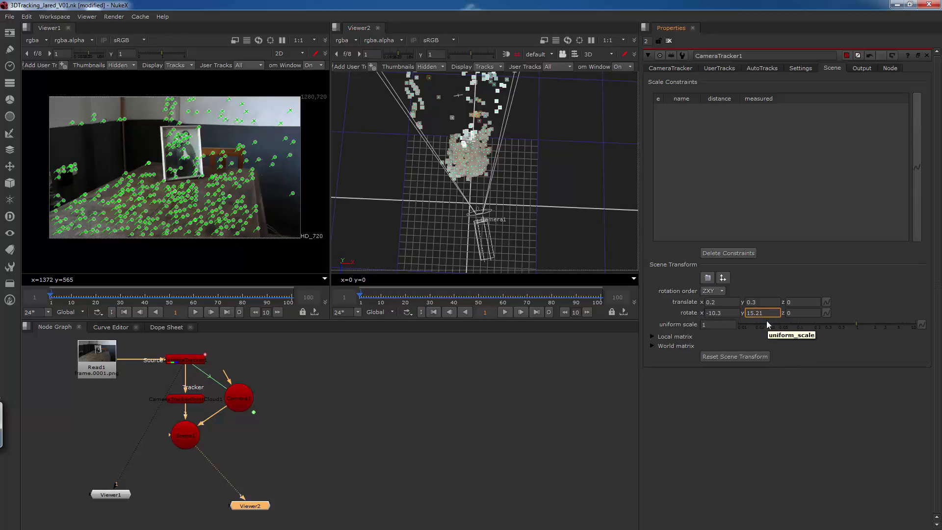
{"action": "key", "text": "Up"}
{"action": "key", "text": "Up"}
{"action": "key", "text": "Up"}
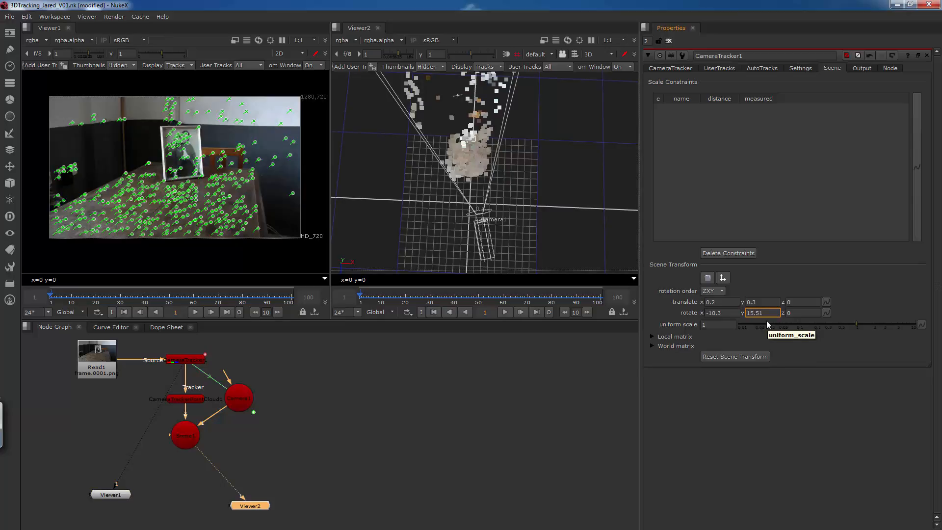
Try coarser and finer variations of the scene's Y rotation and return it to 15.51.
{"action": "key", "text": "Left"}
{"action": "key", "text": "Left"}
{"action": "key", "text": "Left"}
{"action": "key", "text": "Up"}
{"action": "key", "text": "Down"}
{"action": "key", "text": "Up"}
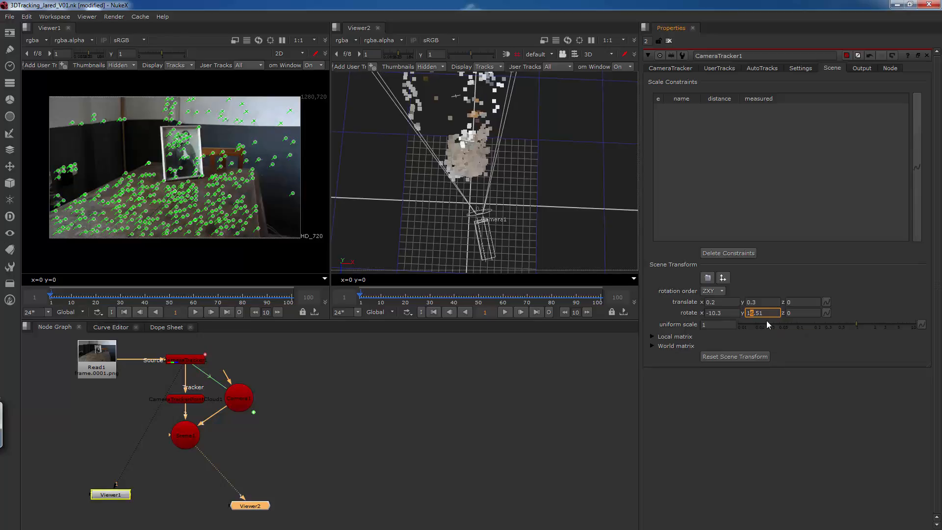
{"action": "key", "text": "Down"}
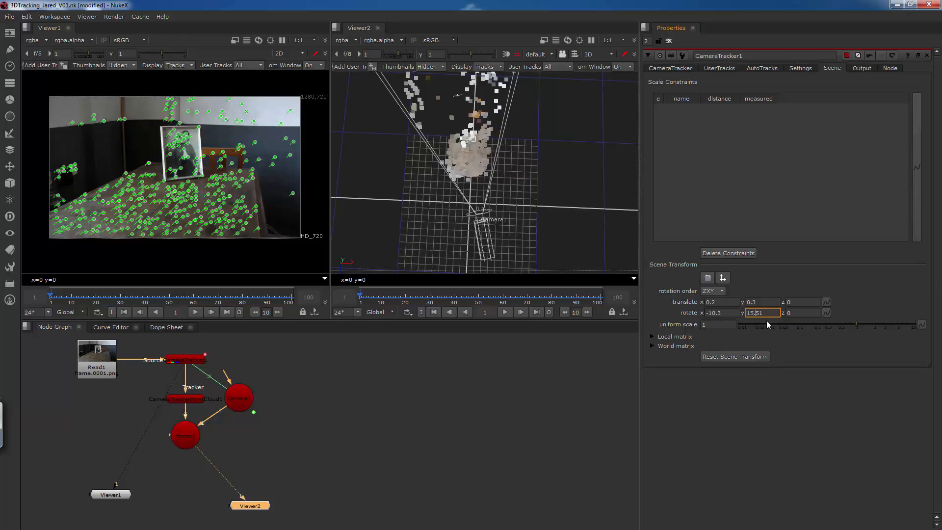
{"action": "key", "text": "Right"}
{"action": "key", "text": "Down"}
{"action": "key", "text": "Down"}
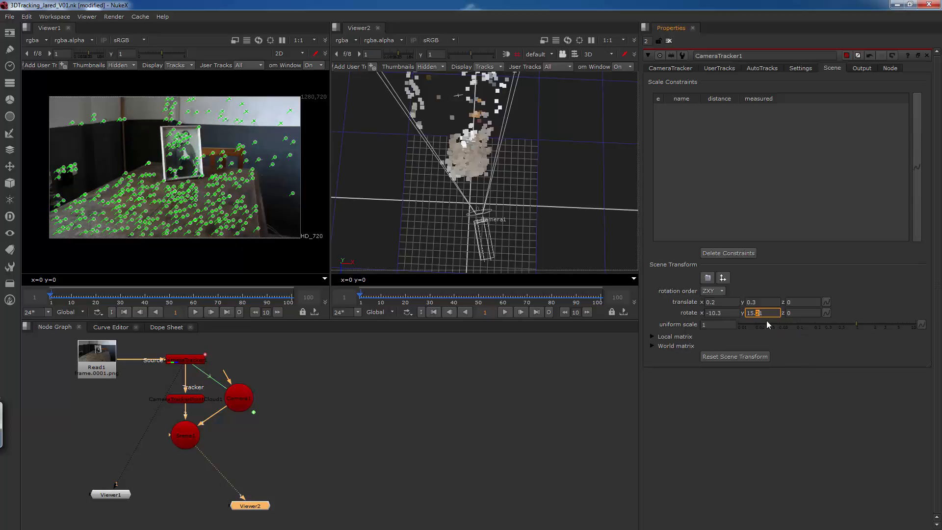
{"action": "key", "text": "Up"}
{"action": "key", "text": "Up"}
{"action": "key", "text": "Up"}
{"action": "key", "text": "Up"}
{"action": "key", "text": "Up"}
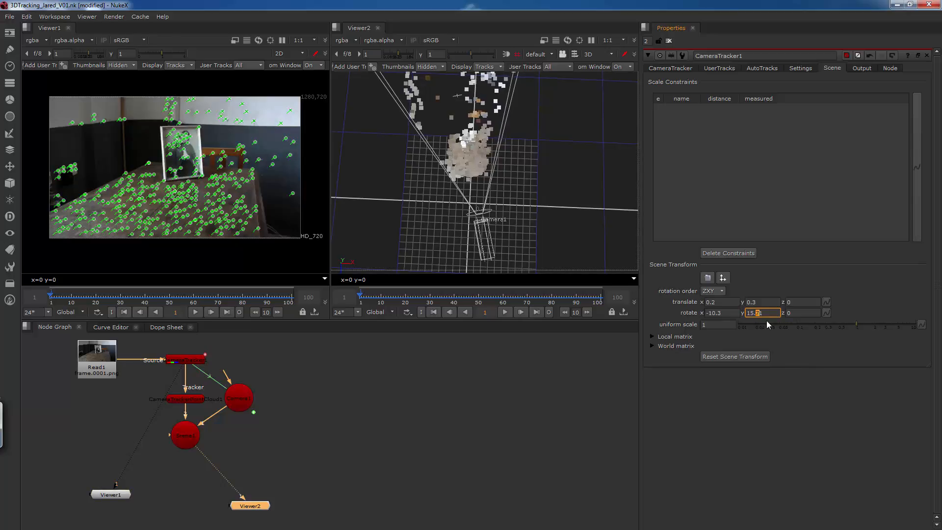
{"action": "key", "text": "Down"}
{"action": "key", "text": "Down"}
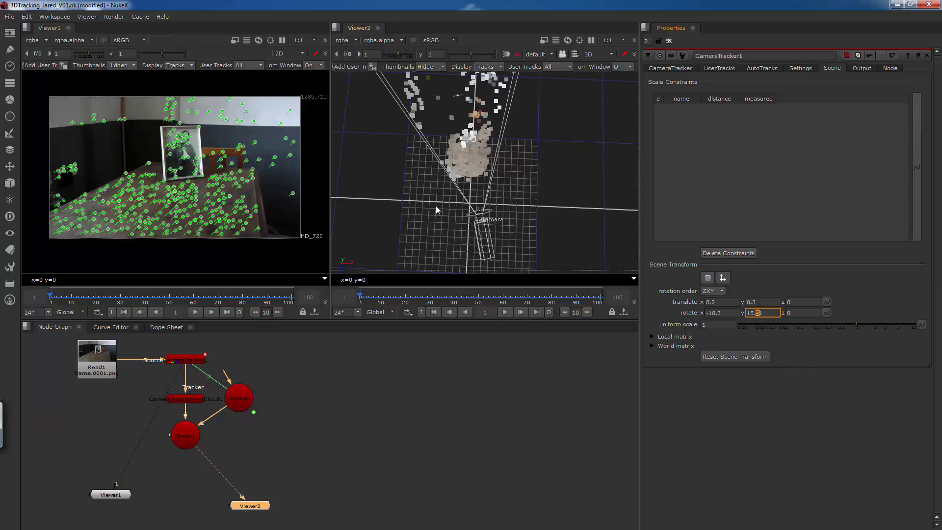
View the Scene1 node and inspect the aligned camera and point cloud from several angles.
{"action": "left_click_drag", "start_coordinate": [457, 224], "coordinate": [372, 230], "text": "ctrl"}
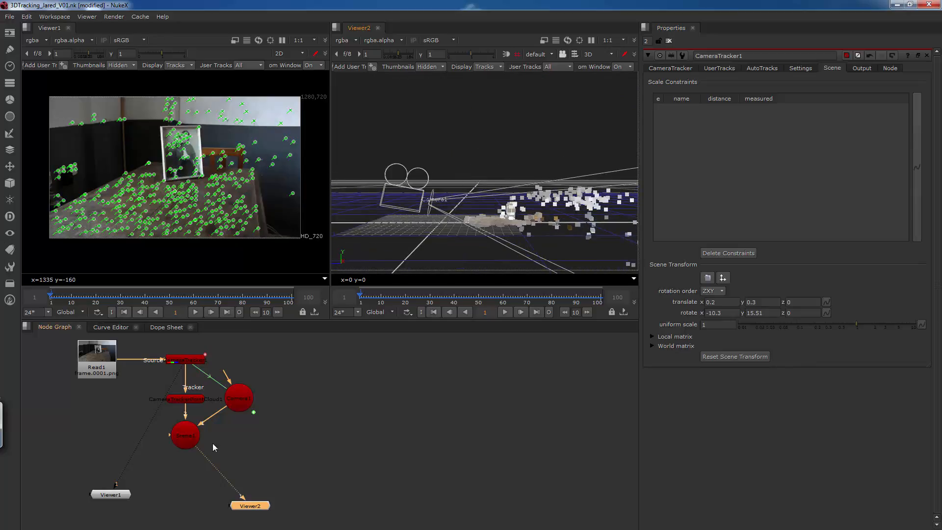
{"action": "left_click_drag", "start_coordinate": [237, 495], "coordinate": [229, 498]}
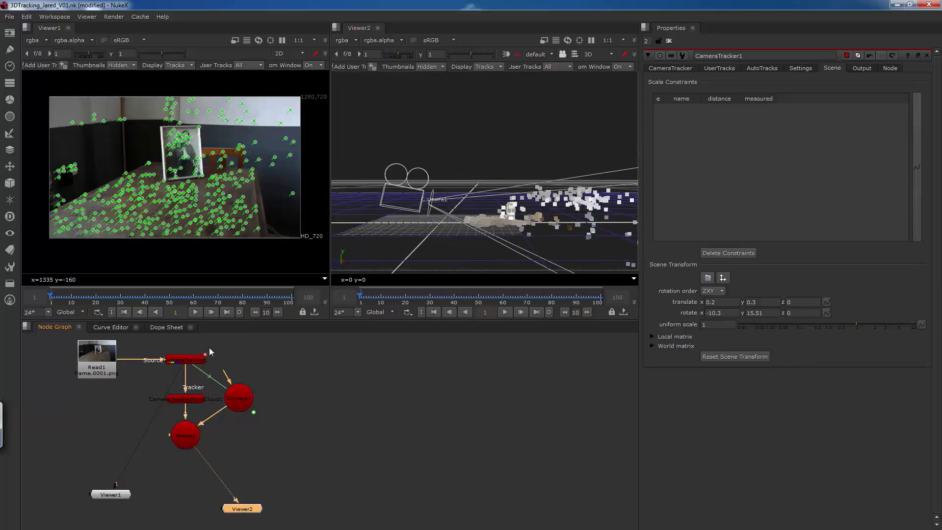
{"action": "left_click", "coordinate": [185, 436]}
{"action": "key", "text": "1"}
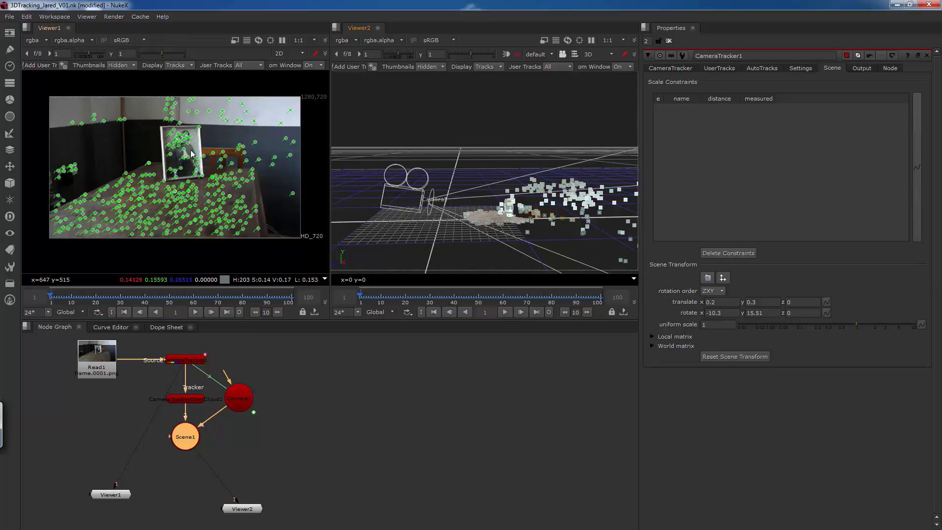
{"action": "left_click_drag", "start_coordinate": [453, 176], "coordinate": [402, 178], "text": "ctrl"}
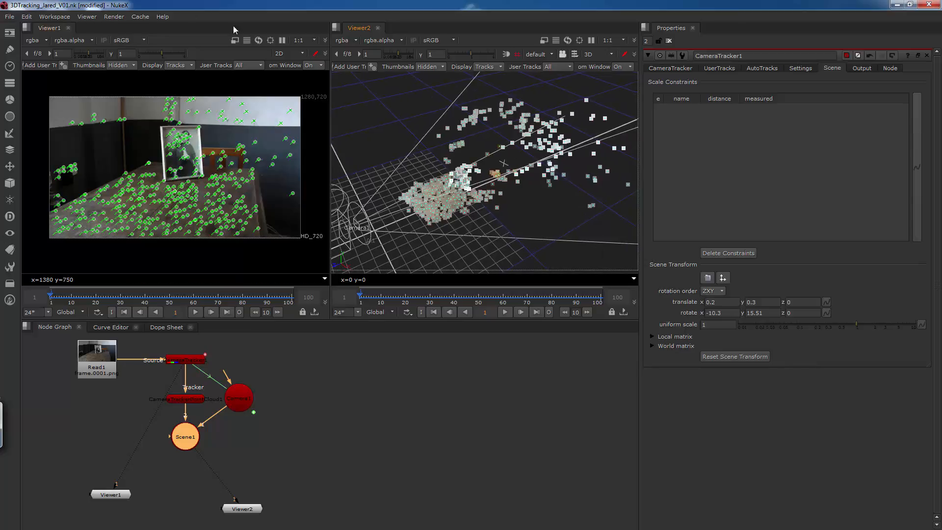
Add a Cube geometry node and move the cube to about X -0.075, Y 0.528, Z -1.395 in the 3D scene.
{"action": "left_click", "coordinate": [9, 184]}
{"action": "mouse_move", "coordinate": [49, 201]}
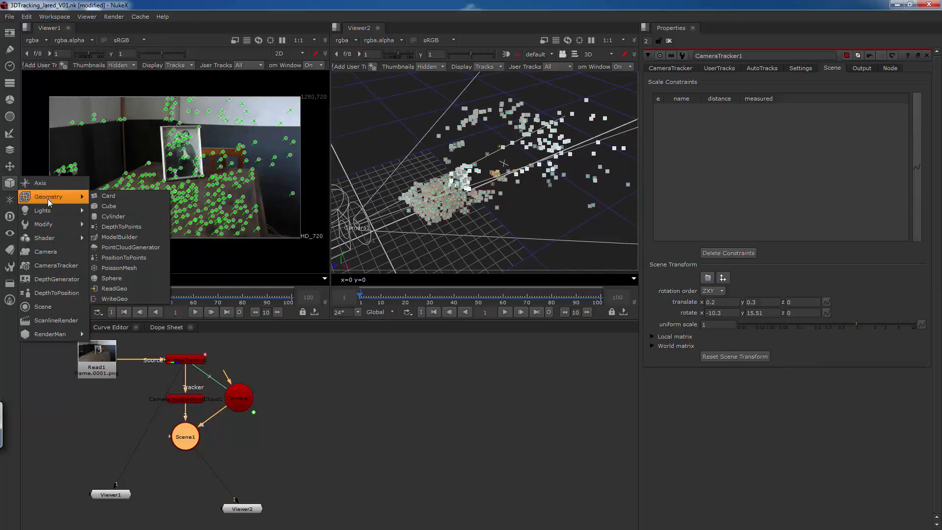
{"action": "left_click", "coordinate": [127, 206]}
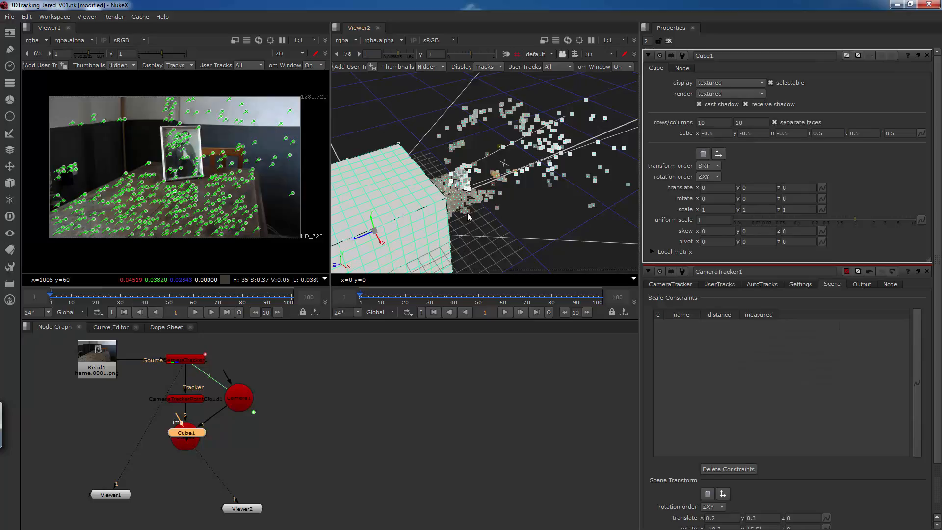
{"action": "left_click_drag", "start_coordinate": [369, 239], "coordinate": [494, 153]}
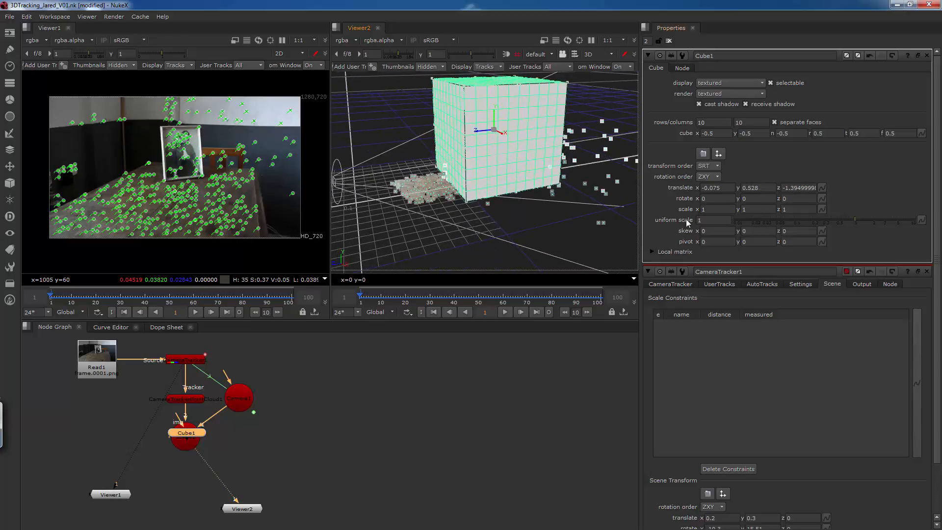
Try scaling the cube down and adjusting it in the 3D view, and undo those changes.
{"action": "left_click_drag", "start_coordinate": [854, 218], "coordinate": [825, 220]}
{"action": "mouse_move", "coordinate": [493, 114]}
{"action": "left_mouse_down"}
{"action": "mouse_move", "coordinate": [495, 135]}
{"action": "mouse_move", "coordinate": [495, 120]}
{"action": "left_mouse_up"}
{"action": "key", "text": "ctrl+z"}
{"action": "key", "text": "ctrl+z"}
{"action": "key", "text": "ctrl+z"}
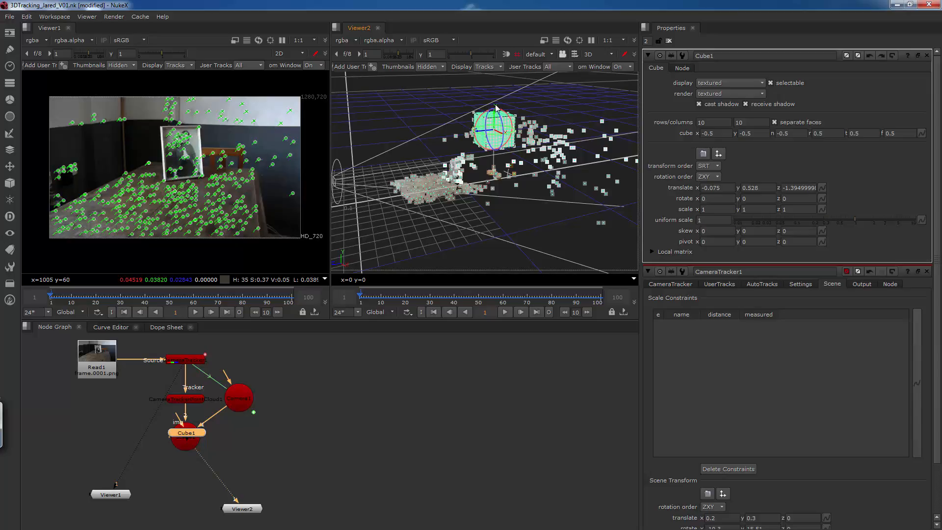
Set the cube's uniform scale to 0.34 and move it onto the table points at about Y 0.192, Z -0.968.
{"action": "middle_click_drag", "start_coordinate": [496, 154], "coordinate": [608, 156], "text": "alt"}
{"action": "left_click_drag", "start_coordinate": [526, 151], "coordinate": [521, 176], "text": "alt"}
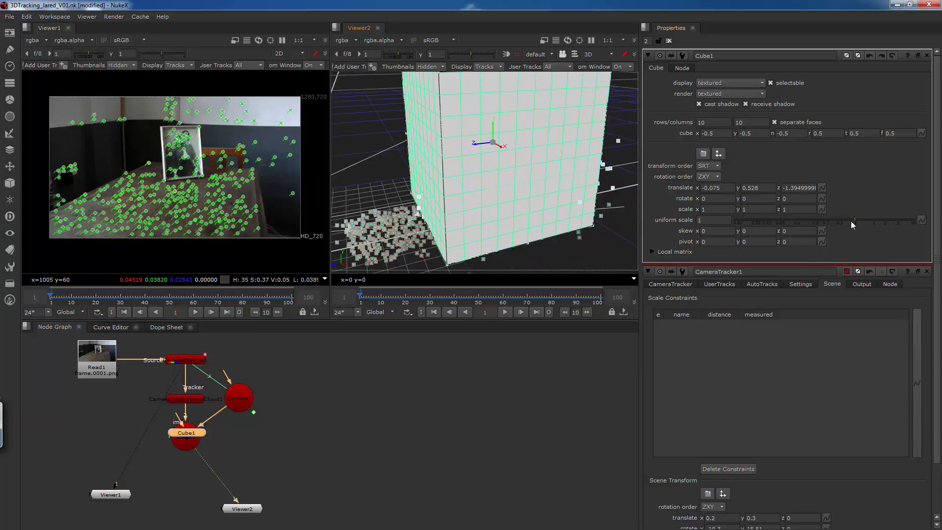
{"action": "left_click_drag", "start_coordinate": [851, 220], "coordinate": [826, 220]}
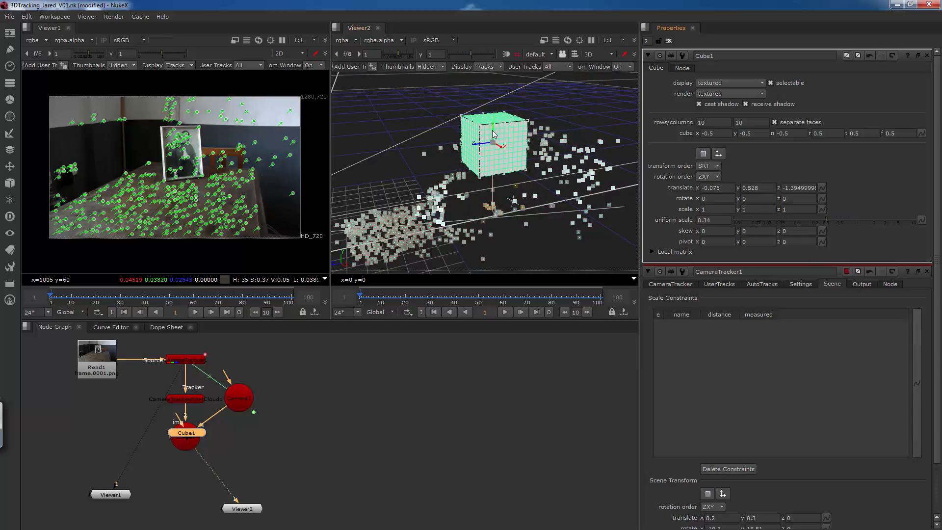
{"action": "left_click_drag", "start_coordinate": [493, 133], "coordinate": [409, 208]}
Place the Cube1 node beside Scene1, connected as a scene input, and tidy the Viewer2 node's position.
{"action": "mouse_move", "coordinate": [195, 434]}
{"action": "left_mouse_down"}
{"action": "mouse_move", "coordinate": [312, 377]}
{"action": "mouse_move", "coordinate": [276, 410]}
{"action": "mouse_move", "coordinate": [189, 436]}
{"action": "left_mouse_up"}
{"action": "left_click_drag", "start_coordinate": [308, 377], "coordinate": [304, 428]}
{"action": "left_click_drag", "start_coordinate": [246, 507], "coordinate": [234, 509]}
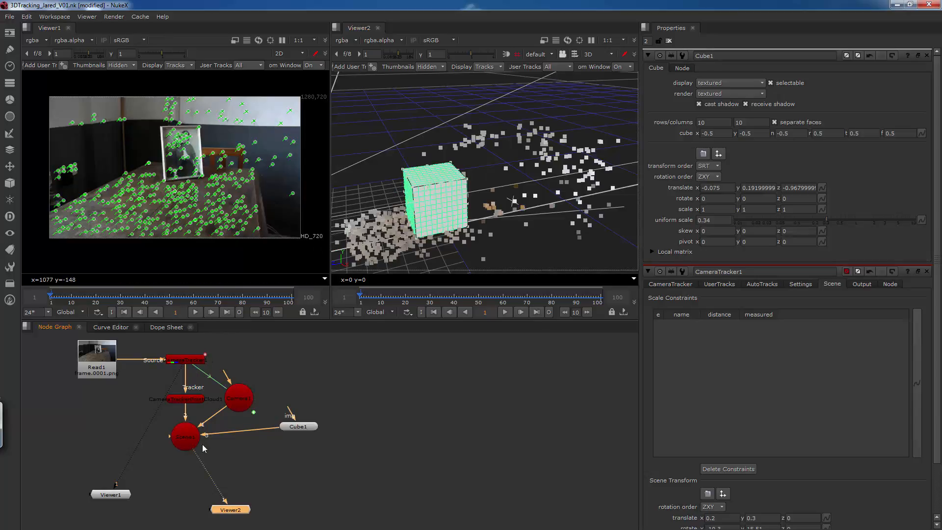
{"action": "left_click_drag", "start_coordinate": [297, 431], "coordinate": [287, 431]}
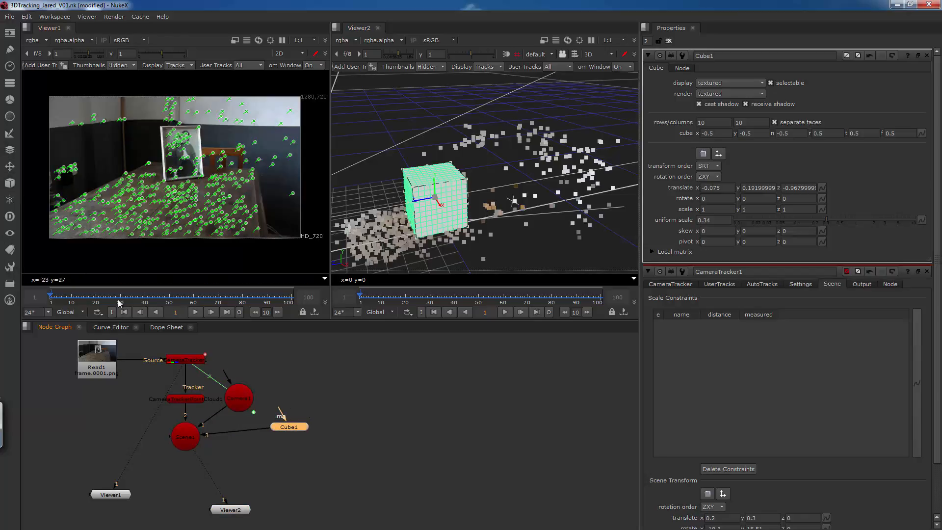
Add a ScanlineRender node fed by Scene1 and place it below the scene node.
{"action": "left_click", "coordinate": [189, 440]}
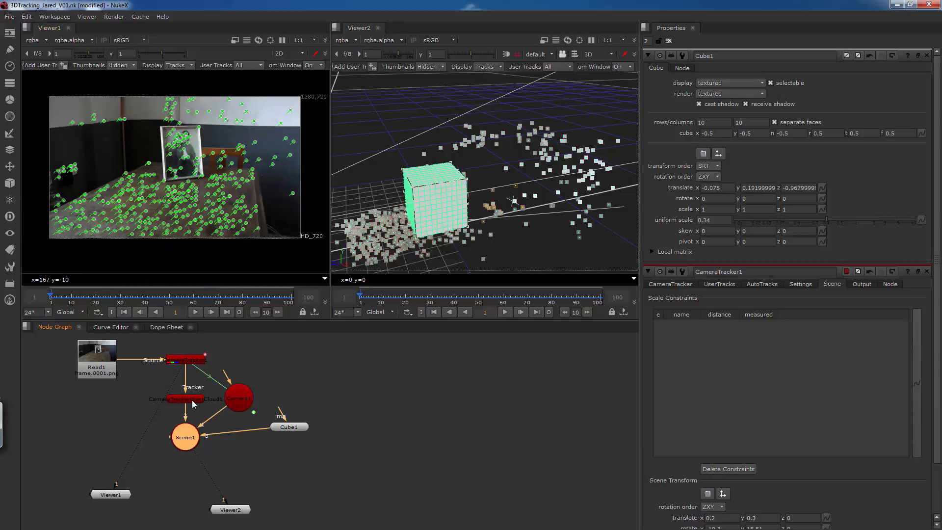
{"action": "left_click", "coordinate": [11, 183]}
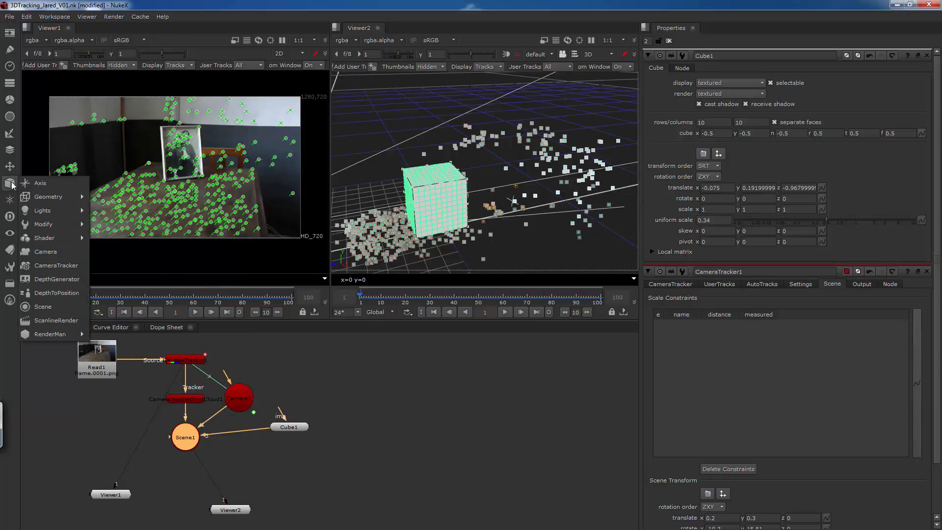
{"action": "left_click", "coordinate": [56, 320]}
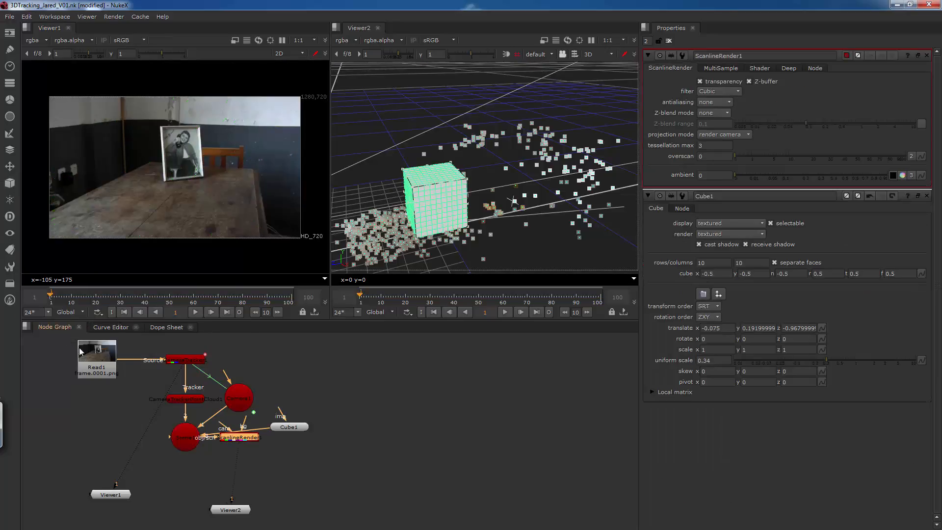
{"action": "left_click_drag", "start_coordinate": [235, 437], "coordinate": [187, 484]}
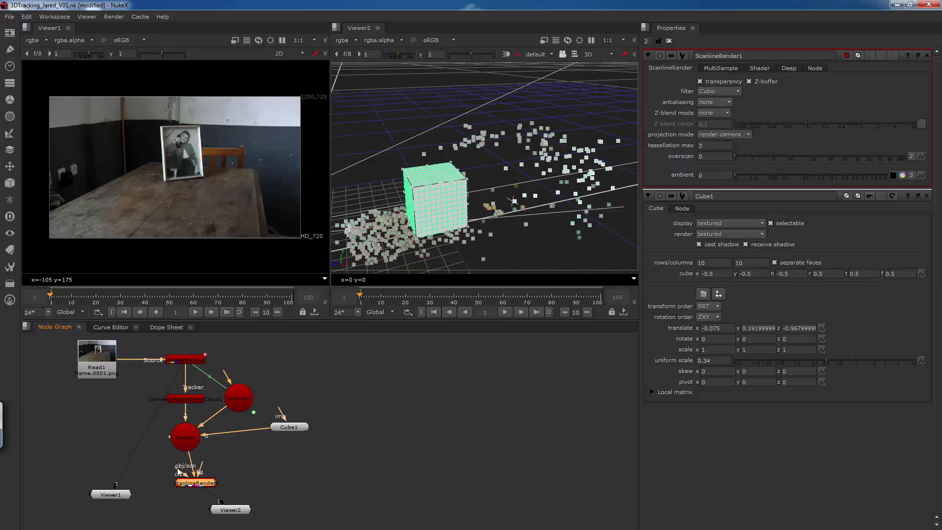
Connect the ScanlineRender's cam input to the tracked camera and its bg input to Read1, and align it under Scene1.
{"action": "left_click_drag", "start_coordinate": [179, 471], "coordinate": [247, 404]}
{"action": "left_click_drag", "start_coordinate": [456, 195], "coordinate": [534, 181], "text": "alt"}
{"action": "left_click_drag", "start_coordinate": [342, 202], "coordinate": [420, 171], "text": "alt"}
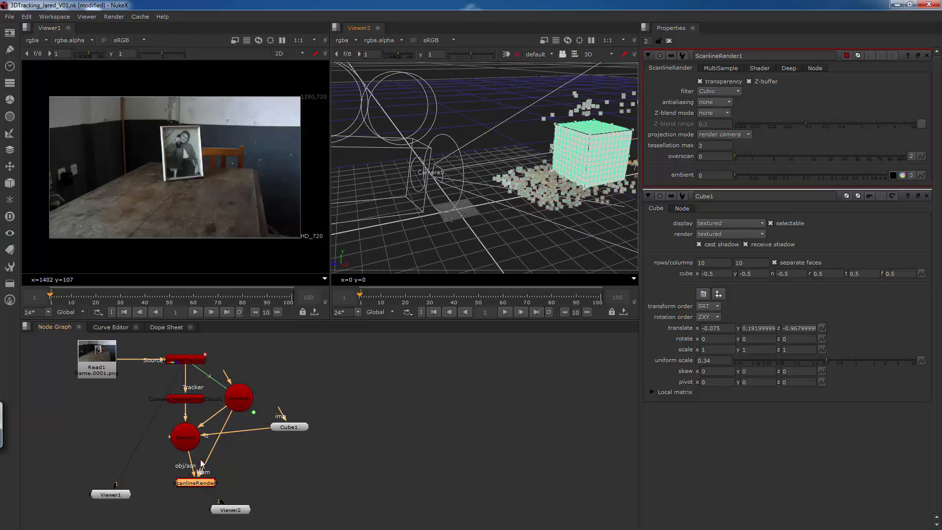
{"action": "left_click_drag", "start_coordinate": [200, 459], "coordinate": [93, 365]}
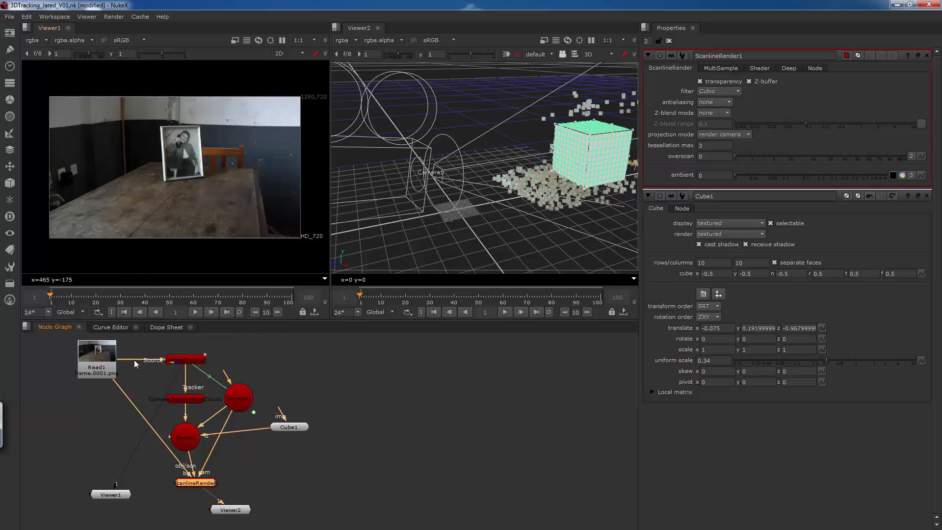
{"action": "left_click_drag", "start_coordinate": [191, 481], "coordinate": [186, 481]}
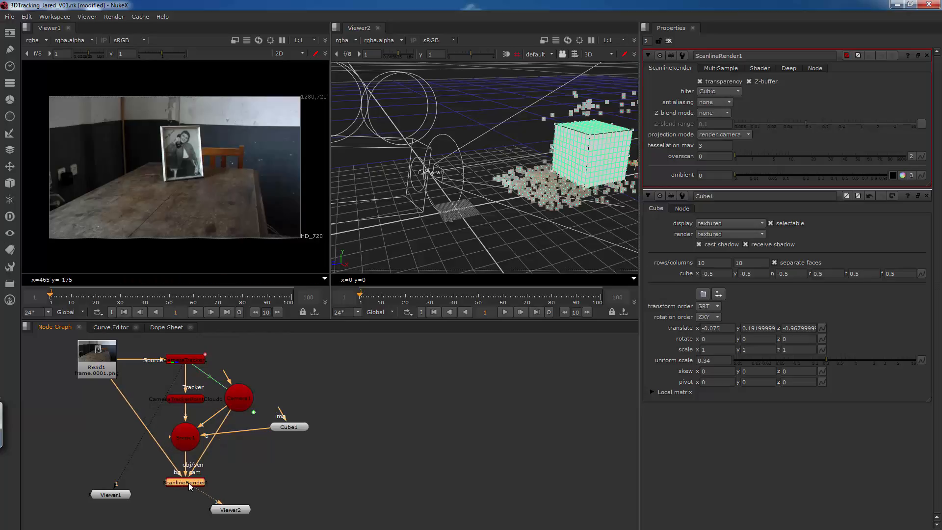
Switch Viewer2 to 2D to see the cube rendered over the footage and scrub to frame 22.
{"action": "left_click_drag", "start_coordinate": [445, 209], "coordinate": [511, 211], "text": "ctrl"}
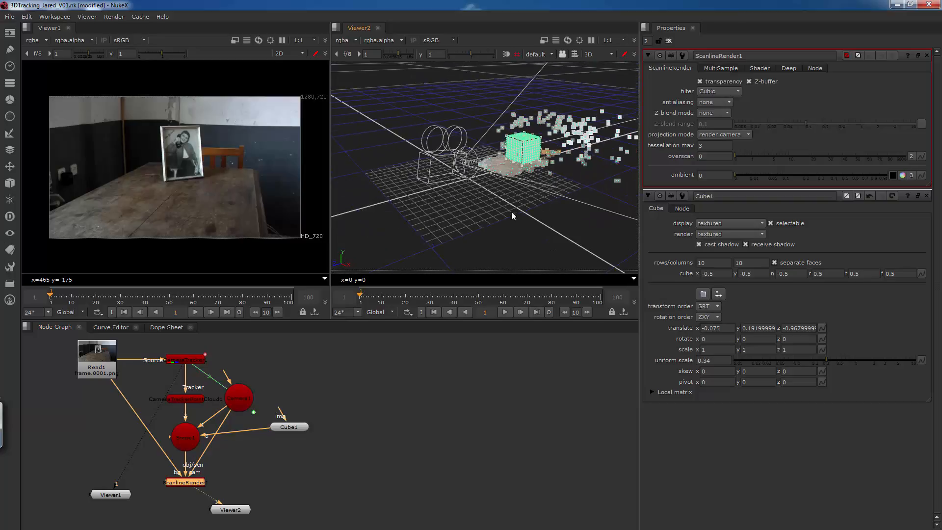
{"action": "left_click_drag", "start_coordinate": [228, 506], "coordinate": [223, 509]}
{"action": "left_click", "coordinate": [599, 55]}
{"action": "left_click", "coordinate": [594, 63]}
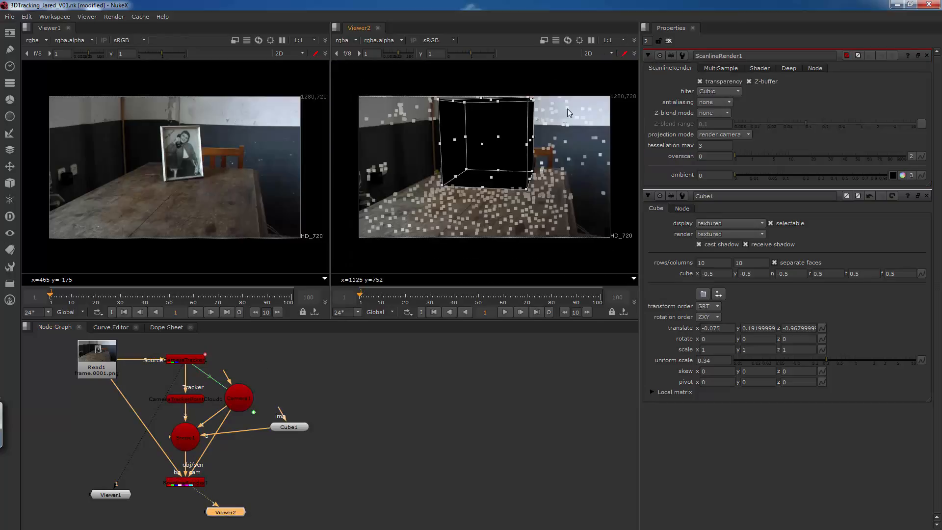
{"action": "mouse_move", "coordinate": [405, 297]}
{"action": "left_mouse_down"}
{"action": "mouse_move", "coordinate": [380, 297]}
{"action": "mouse_move", "coordinate": [410, 296]}
{"action": "left_mouse_up"}
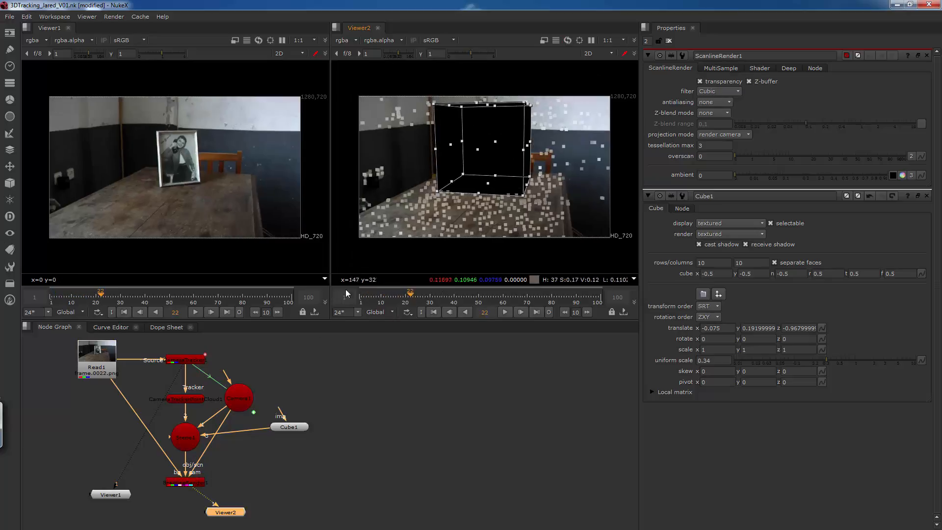
Add a CheckerBoard node above Cube1 and connect it to the cube's img input as its texture.
{"action": "left_click_drag", "start_coordinate": [291, 427], "coordinate": [294, 431]}
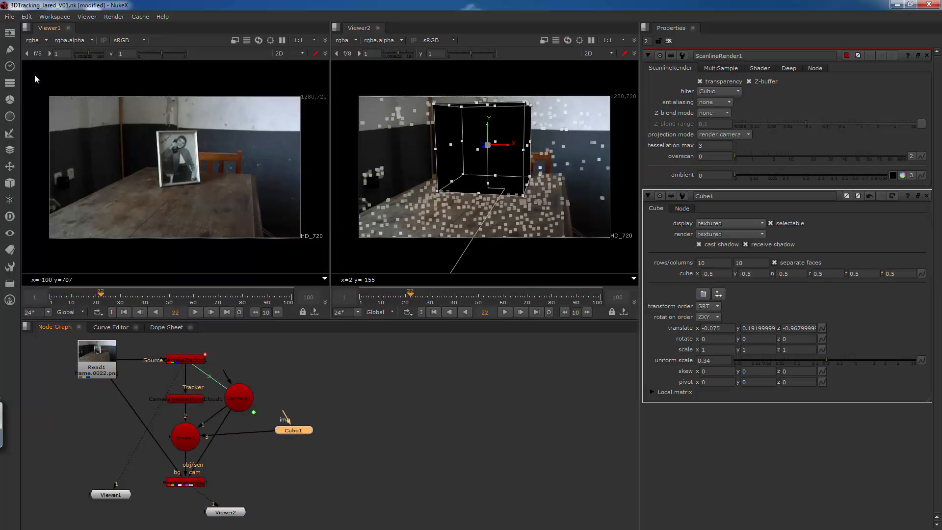
{"action": "left_click", "coordinate": [9, 32]}
{"action": "left_click", "coordinate": [54, 87]}
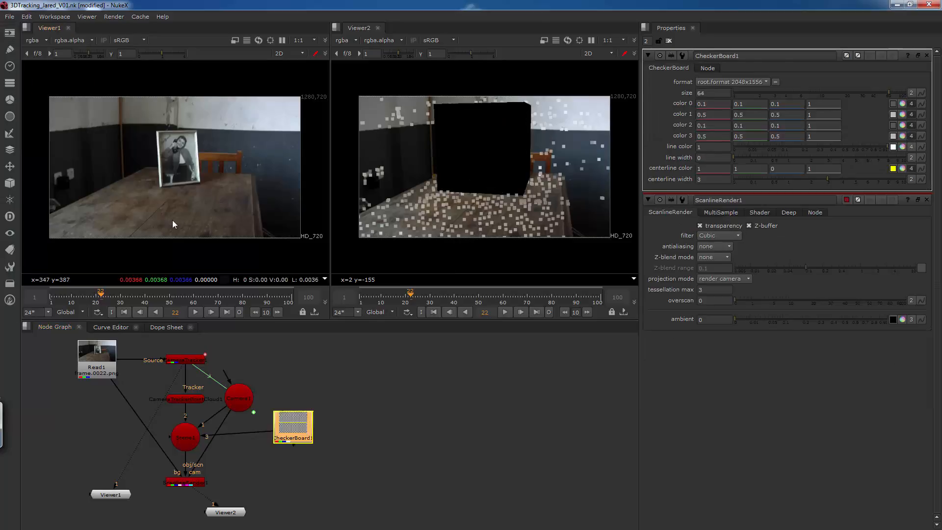
{"action": "left_click_drag", "start_coordinate": [304, 398], "coordinate": [297, 356]}
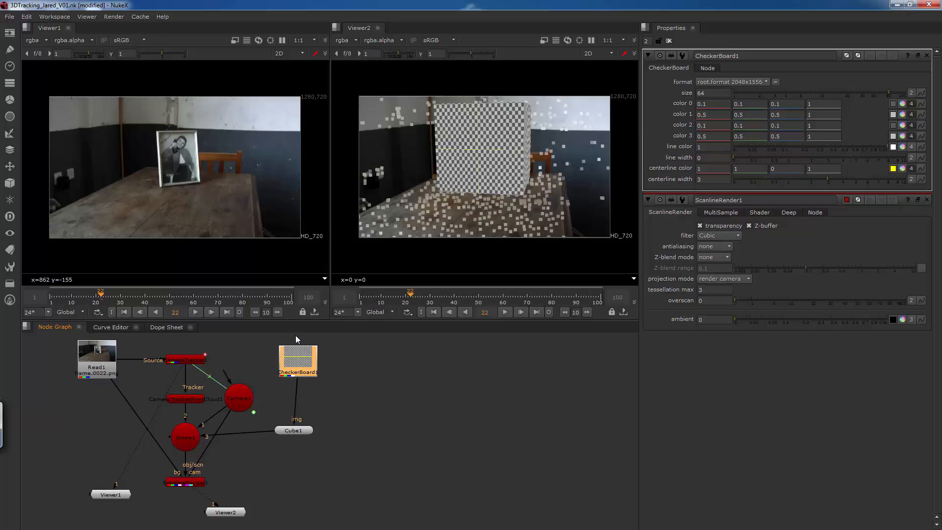
Switch Viewer2 to the 3D view and connect Viewer1 to the ScanlineRender output, moving the Viewer1 node slightly lower.
{"action": "left_click_drag", "start_coordinate": [300, 359], "coordinate": [301, 372]}
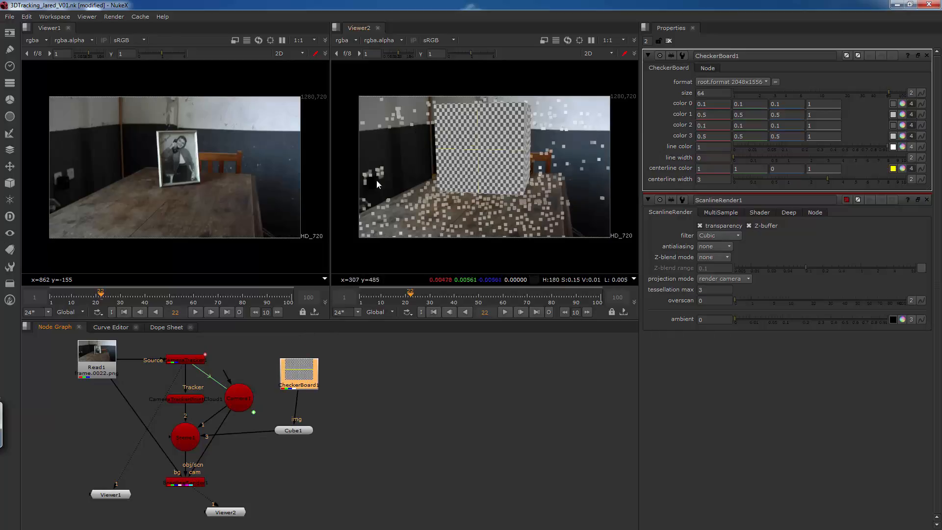
{"action": "left_click", "coordinate": [607, 53]}
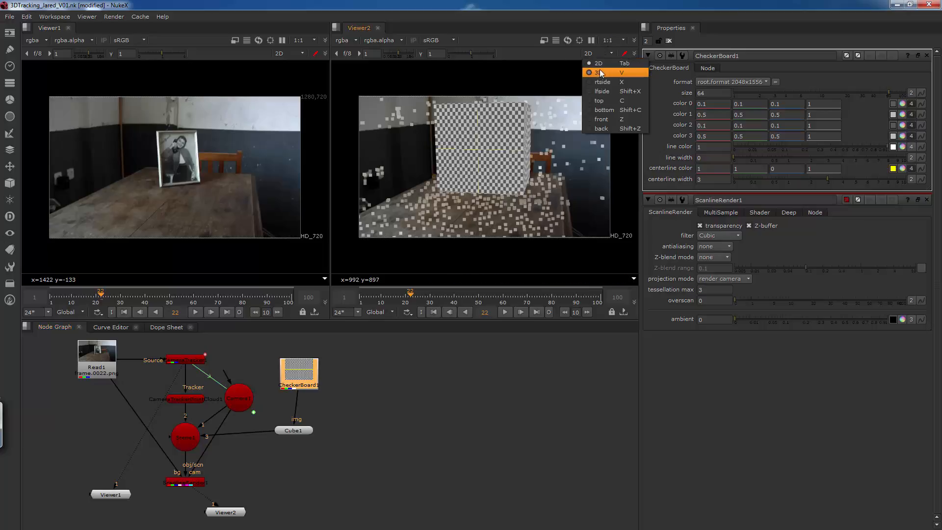
{"action": "left_click", "coordinate": [599, 72]}
{"action": "key", "text": "Tab"}
{"action": "key", "text": "Tab"}
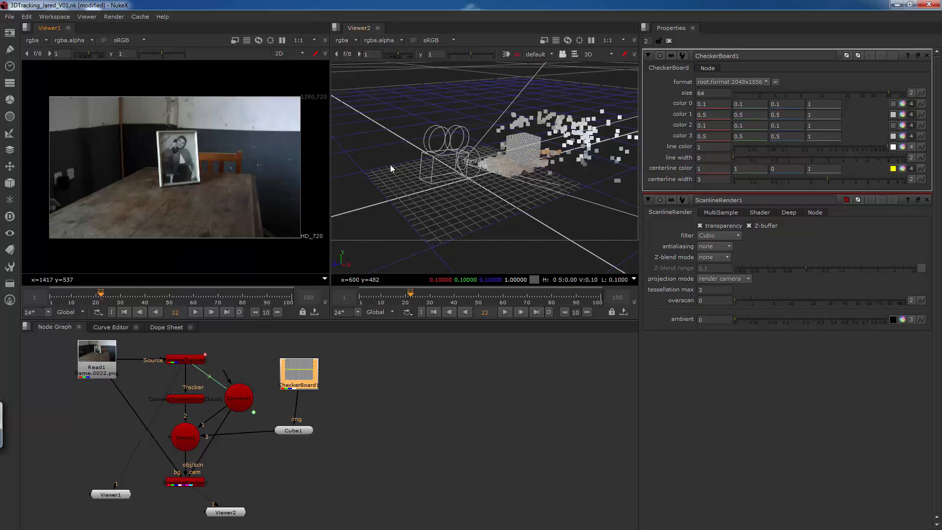
{"action": "left_click_drag", "start_coordinate": [181, 366], "coordinate": [174, 483]}
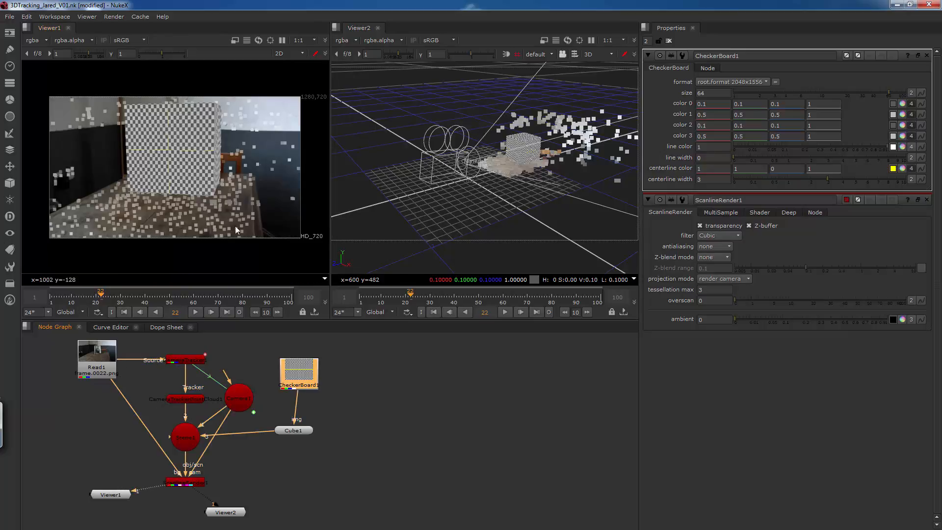
{"action": "left_click_drag", "start_coordinate": [114, 493], "coordinate": [107, 506]}
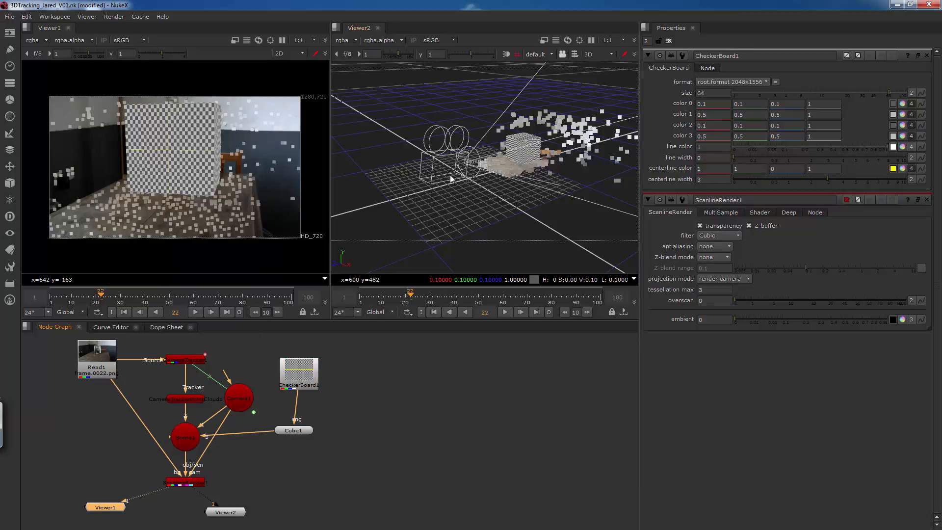
Reduce Cube1's uniform scale to 0.13 and reposition it beside the picture frame at about X 0.092, Y 0.102.
{"action": "left_click_drag", "start_coordinate": [450, 176], "coordinate": [455, 188], "text": "ctrl"}
{"action": "left_click", "coordinate": [529, 149]}
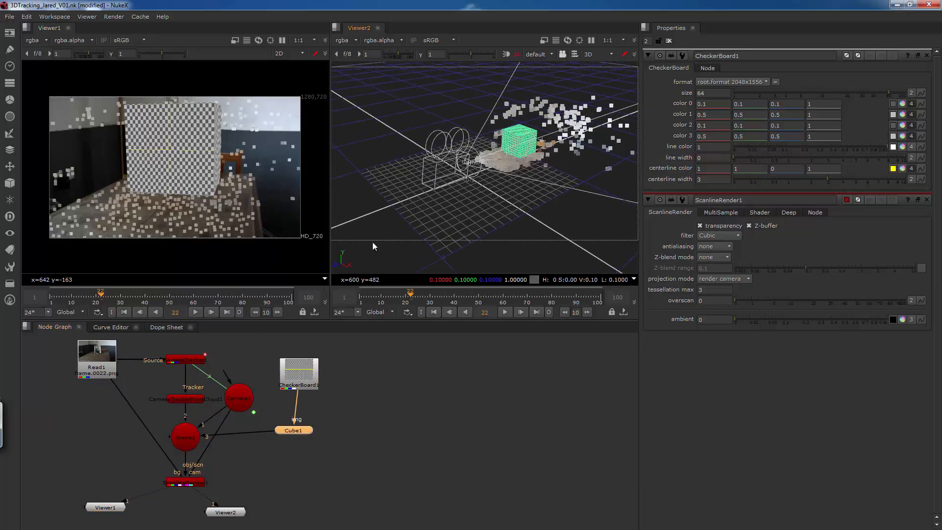
{"action": "left_click_drag", "start_coordinate": [304, 432], "coordinate": [305, 431]}
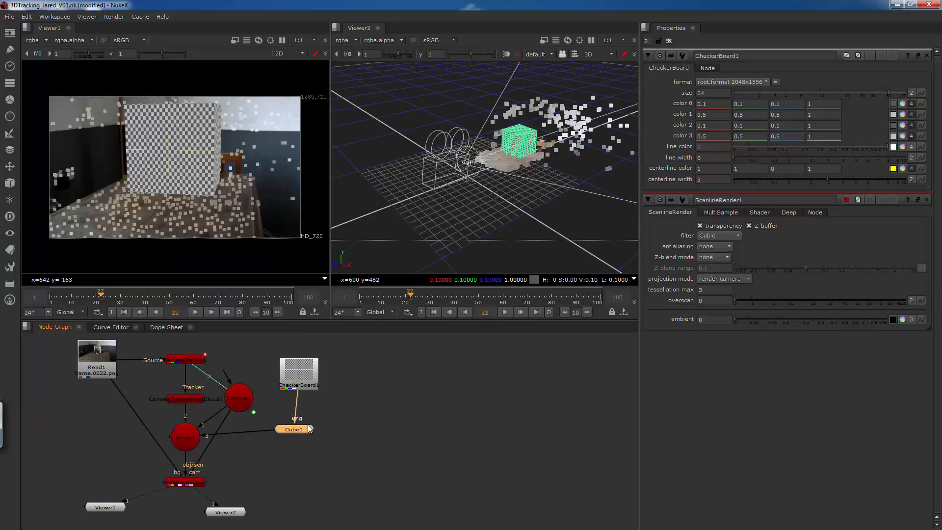
{"action": "double_click", "coordinate": [309, 428]}
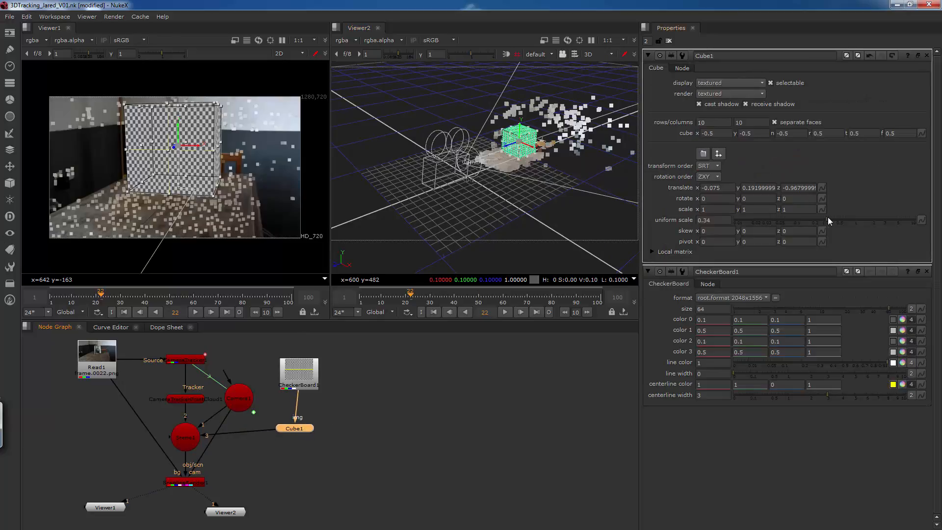
{"action": "left_click_drag", "start_coordinate": [828, 219], "coordinate": [817, 220]}
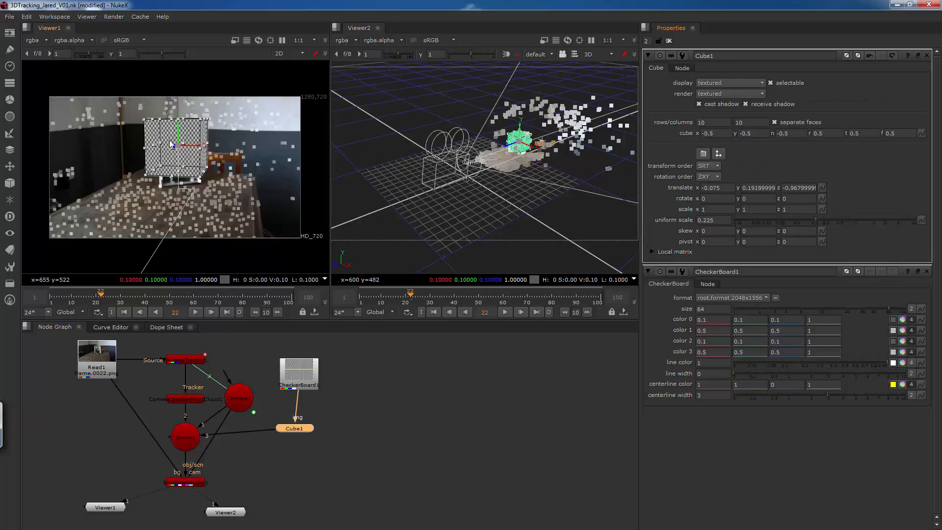
{"action": "left_click_drag", "start_coordinate": [178, 129], "coordinate": [242, 165]}
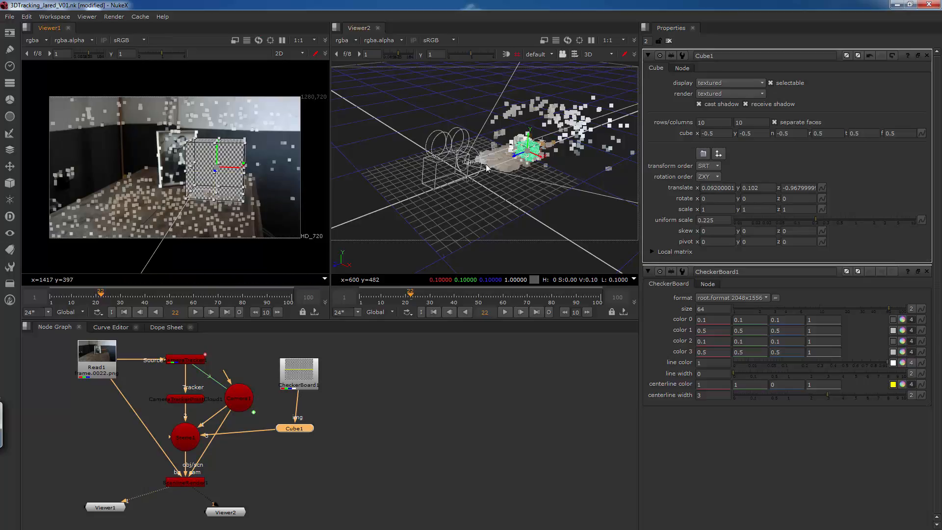
{"action": "left_click_drag", "start_coordinate": [814, 219], "coordinate": [800, 221]}
Lower Cube1 to a Y translate of about 0.088 at tabletop level, undoing accidental stretches of its sides.
{"action": "left_click_drag", "start_coordinate": [549, 192], "coordinate": [417, 188], "text": "ctrl"}
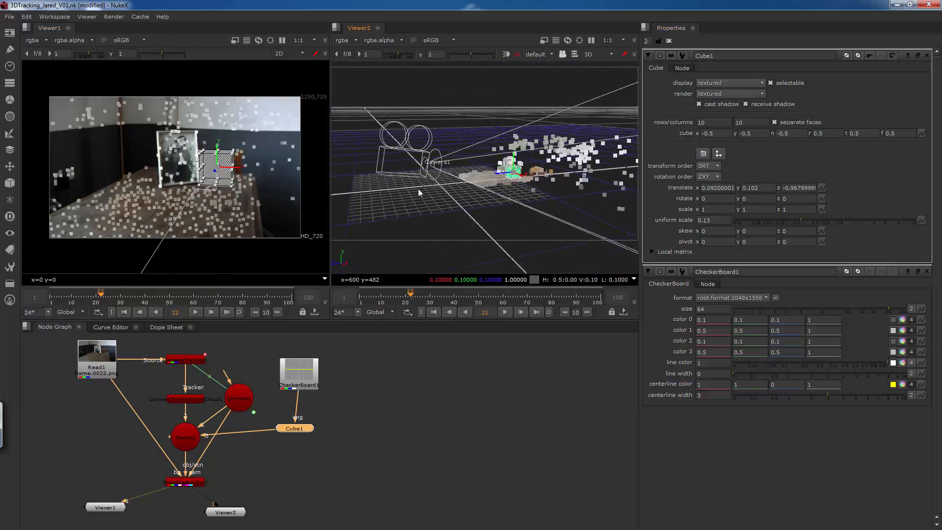
{"action": "scroll", "coordinate": [417, 188], "scroll_direction": "up", "scroll_amount": 3}
{"action": "mouse_move", "coordinate": [518, 183]}
{"action": "left_mouse_down", "text": "alt"}
{"action": "mouse_move", "coordinate": [410, 169]}
{"action": "mouse_move", "coordinate": [496, 169]}
{"action": "mouse_move", "coordinate": [476, 160]}
{"action": "mouse_move", "coordinate": [454, 177]}
{"action": "mouse_move", "coordinate": [523, 170]}
{"action": "mouse_move", "coordinate": [519, 161]}
{"action": "mouse_move", "coordinate": [498, 182]}
{"action": "mouse_move", "coordinate": [532, 182]}
{"action": "left_mouse_up", "text": "alt"}
{"action": "key", "text": "ctrl+z"}
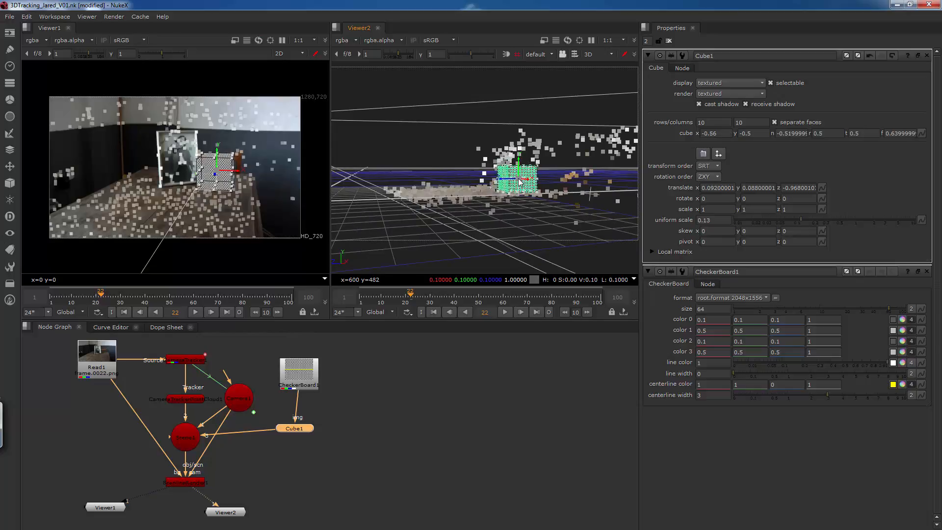
{"action": "left_click_drag", "start_coordinate": [233, 171], "coordinate": [237, 172]}
{"action": "key", "text": "ctrl+z"}
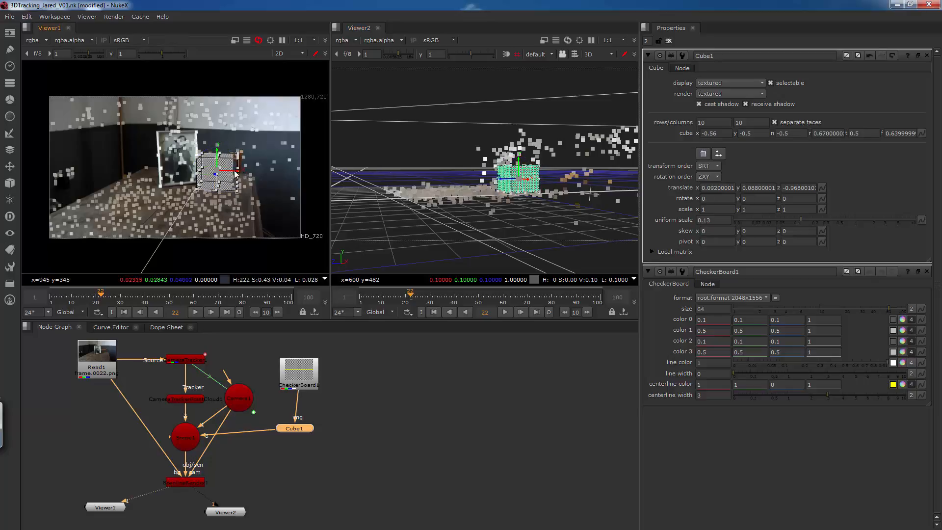
{"action": "key", "text": "ctrl+z"}
Shift Cube1 along its X axis to about 0.136, farther from the picture frame.
{"action": "middle_click_drag", "start_coordinate": [206, 175], "coordinate": [225, 178]}
{"action": "scroll", "coordinate": [230, 175], "scroll_direction": "down", "scroll_amount": 3}
{"action": "scroll", "coordinate": [225, 177], "scroll_direction": "up", "scroll_amount": 2}
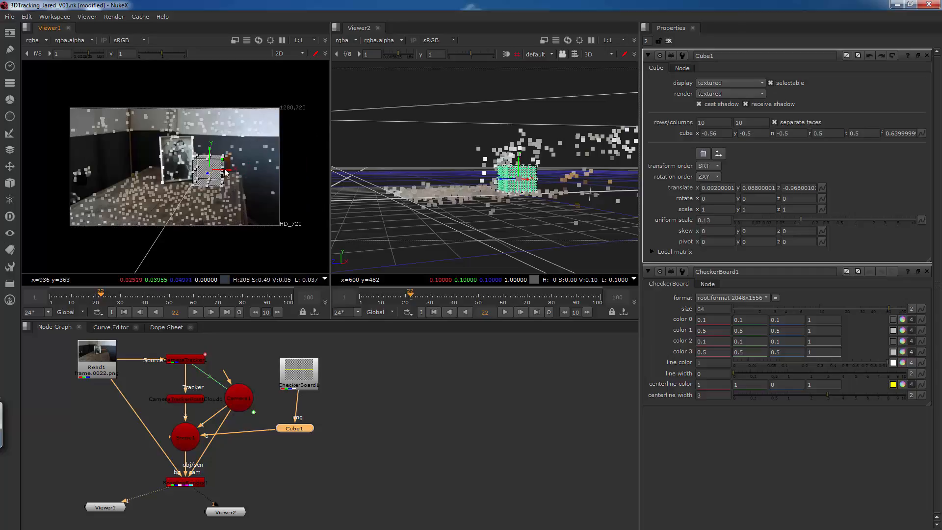
{"action": "left_click_drag", "start_coordinate": [228, 172], "coordinate": [241, 173]}
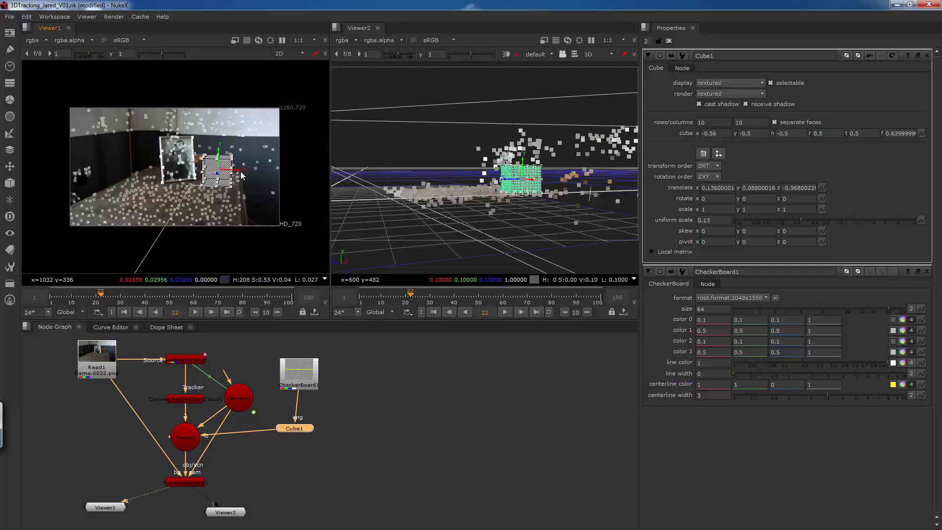
Play the rendered shot in Viewer1 from the first frame to check how the cube sticks, and return to frame 1.
{"action": "left_click_drag", "start_coordinate": [460, 174], "coordinate": [547, 206], "text": "ctrl"}
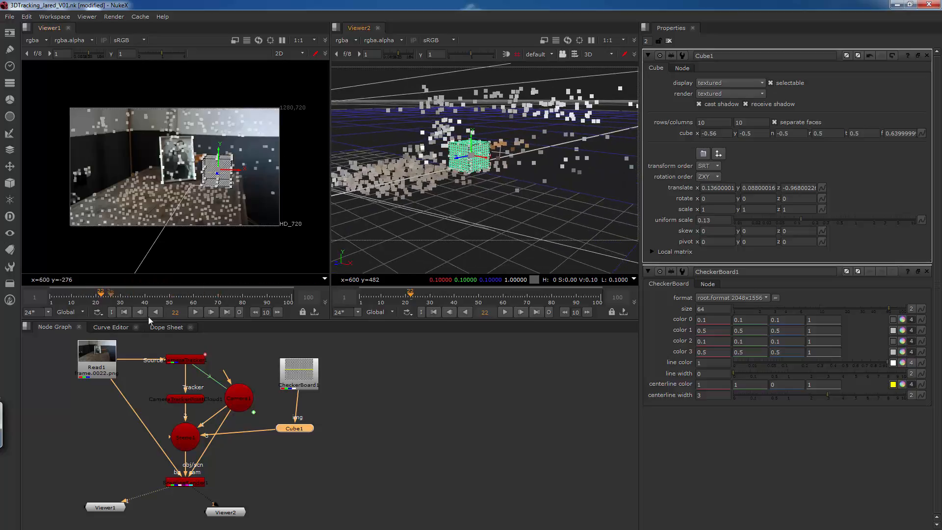
{"action": "left_click", "coordinate": [125, 312]}
{"action": "left_click", "coordinate": [195, 312]}
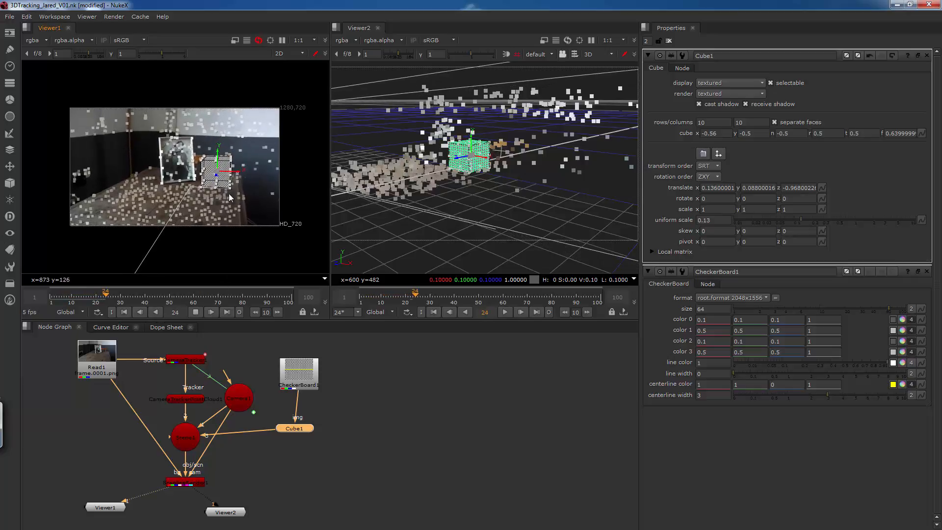
{"action": "left_click", "coordinate": [196, 312]}
{"action": "left_click_drag", "start_coordinate": [141, 296], "coordinate": [49, 298]}
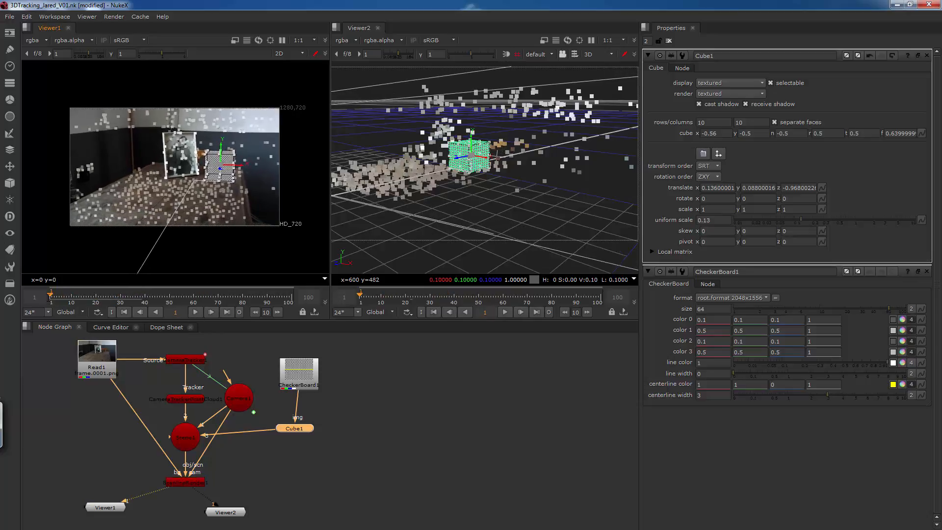
Delete the ScanlineRender node below Scene1.
{"action": "left_click", "coordinate": [180, 483]}
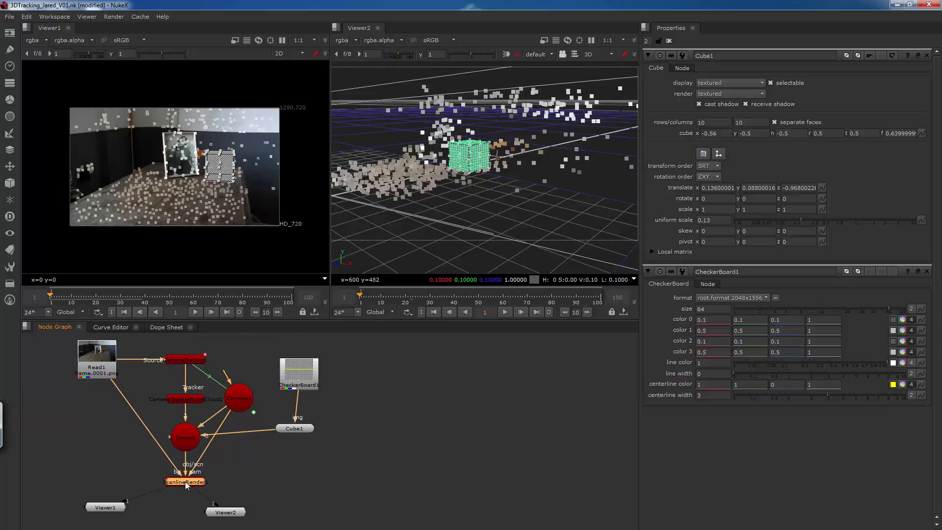
{"action": "left_click", "coordinate": [184, 440]}
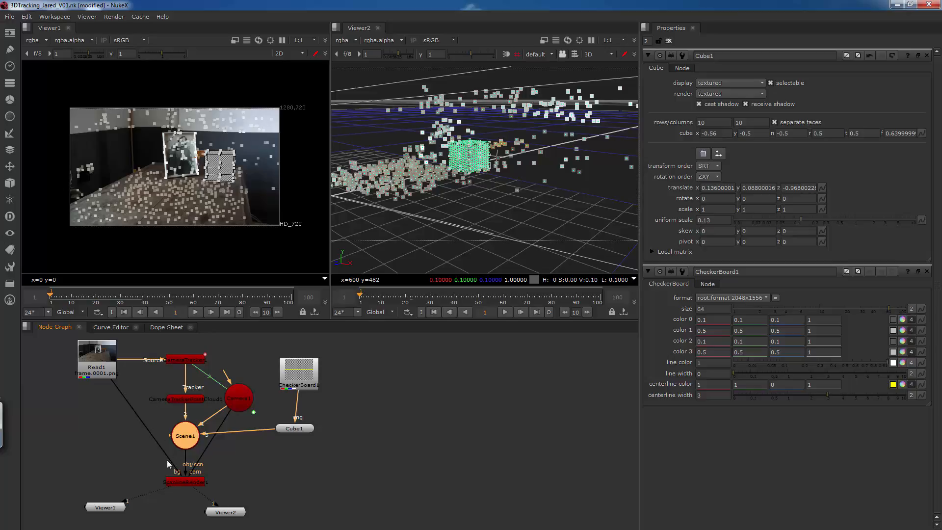
{"action": "left_click", "coordinate": [178, 483]}
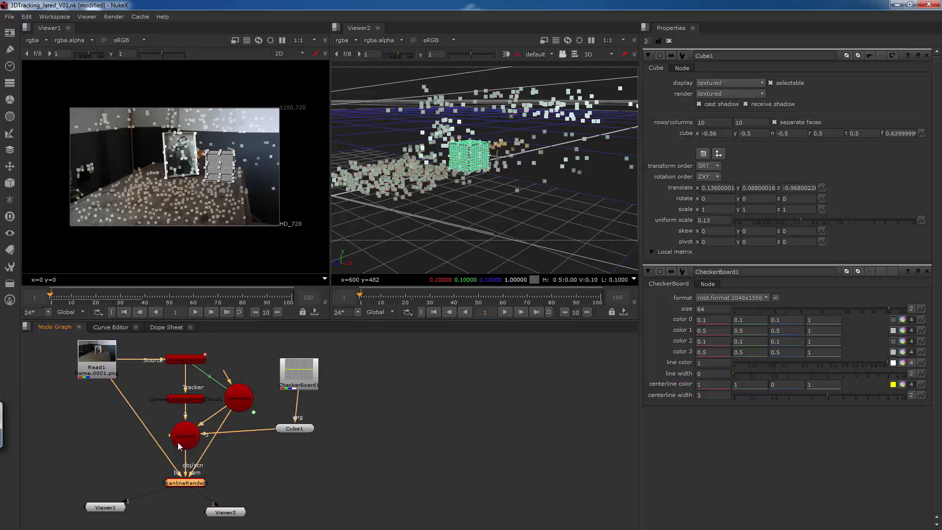
{"action": "key", "text": "Delete"}
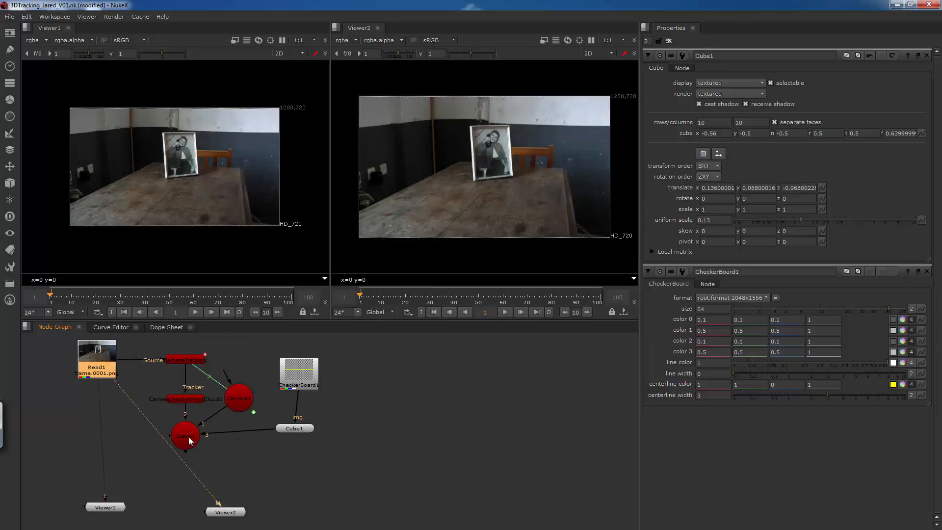
Add a WriteGeo node fed by Scene1 and connect Viewer2 to its output.
{"action": "left_click", "coordinate": [189, 436]}
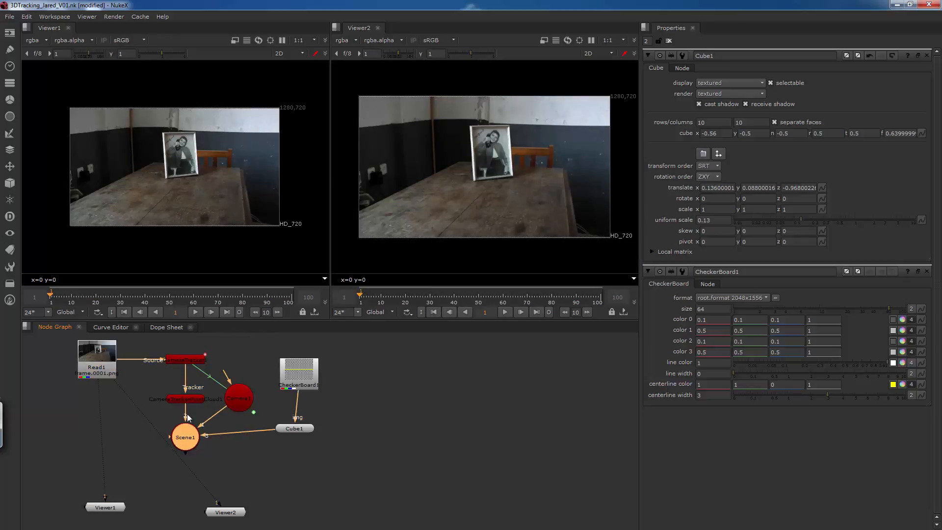
{"action": "left_click", "coordinate": [10, 183]}
{"action": "mouse_move", "coordinate": [44, 195]}
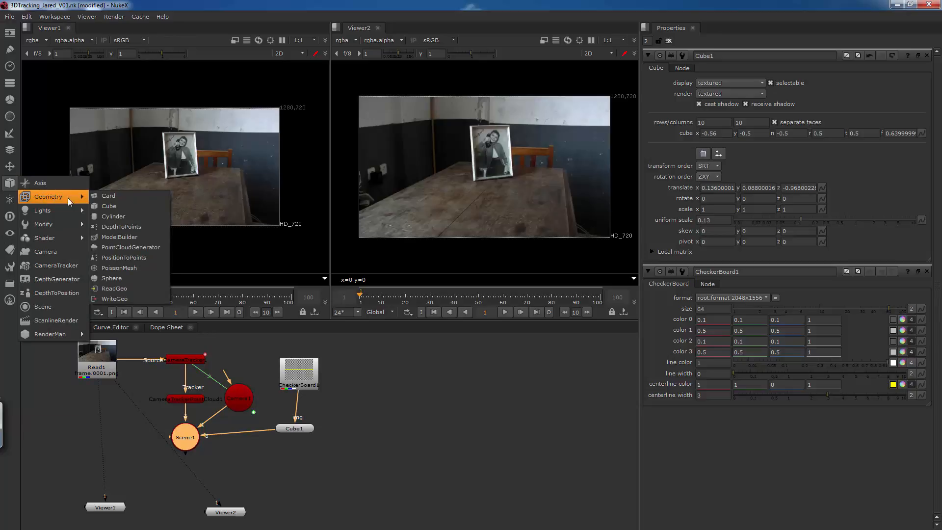
{"action": "left_click", "coordinate": [123, 298]}
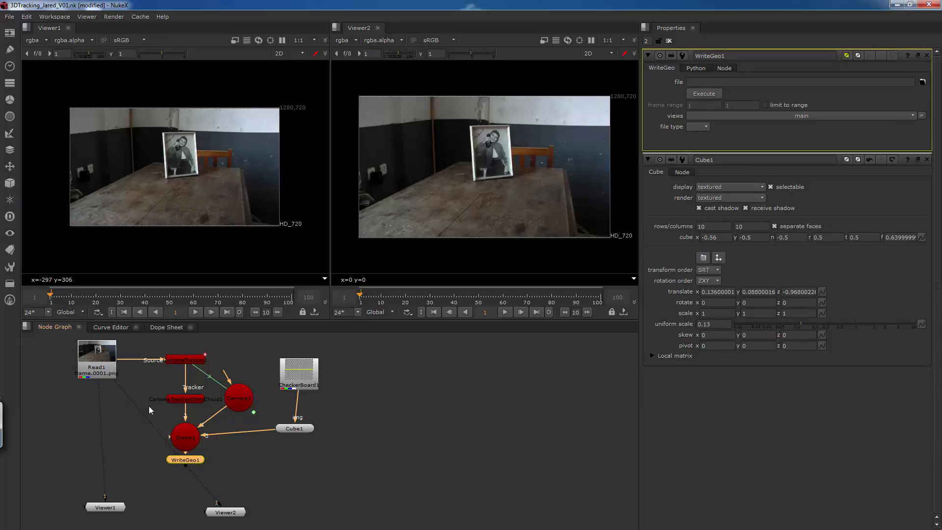
{"action": "left_click_drag", "start_coordinate": [116, 382], "coordinate": [184, 471]}
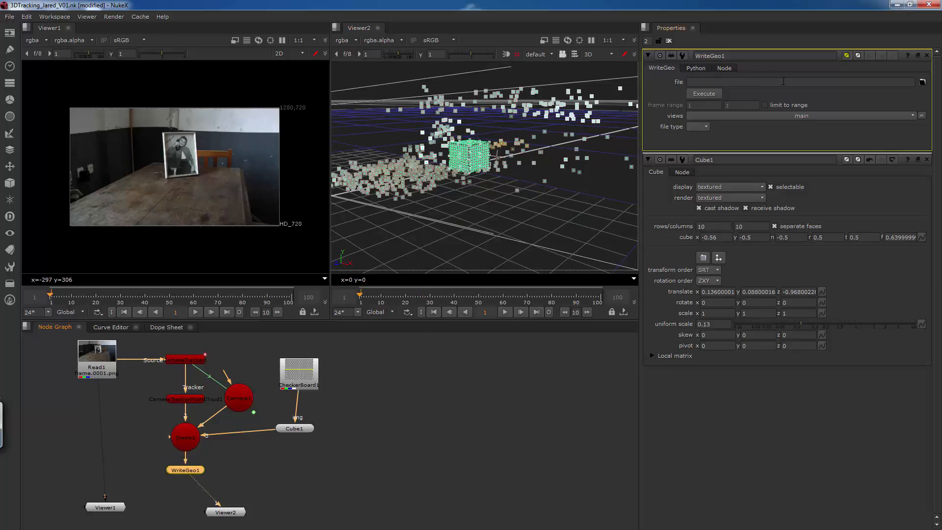
Set the WriteGeo output file to ToMayaFBX3D.fbx in the E:/TextBook_Discs_Files/Nuke/student_Projects folder.
{"action": "left_click", "coordinate": [922, 82]}
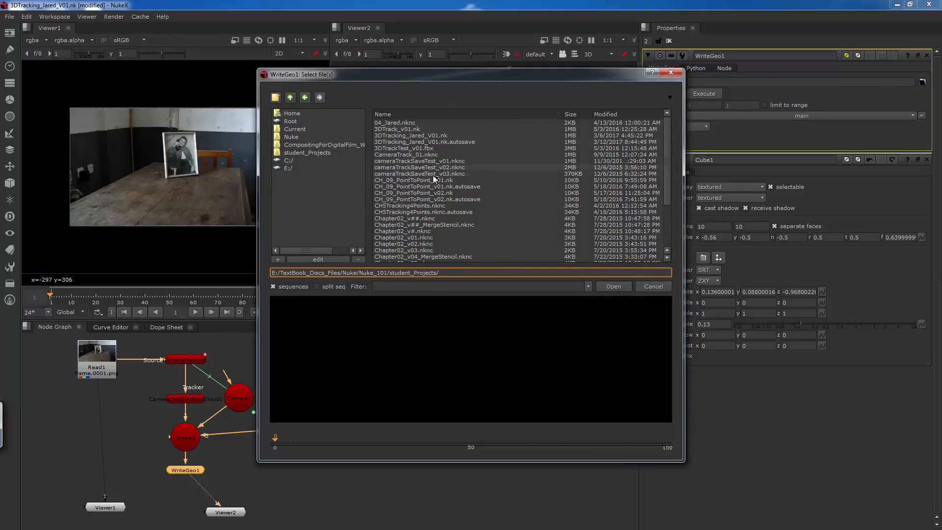
{"action": "left_click", "coordinate": [320, 151]}
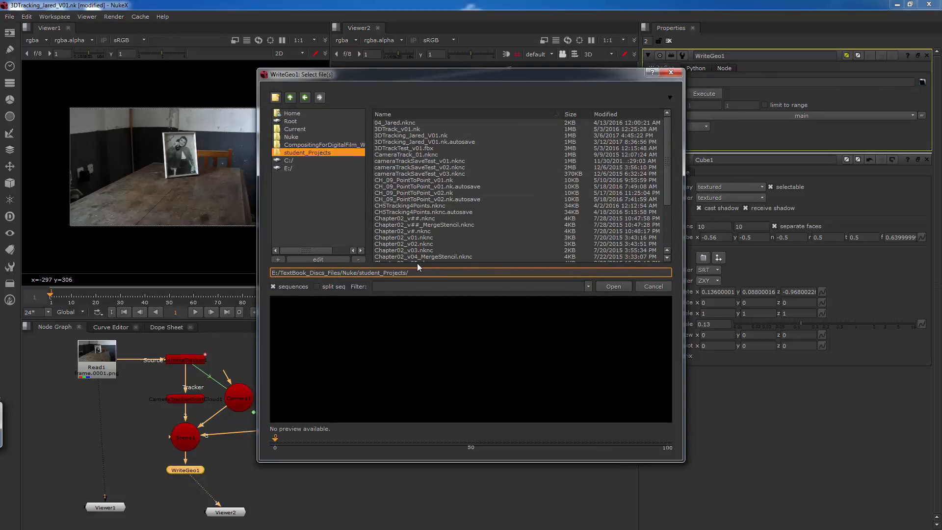
{"action": "type", "text": "ToMayaFBX3D"}
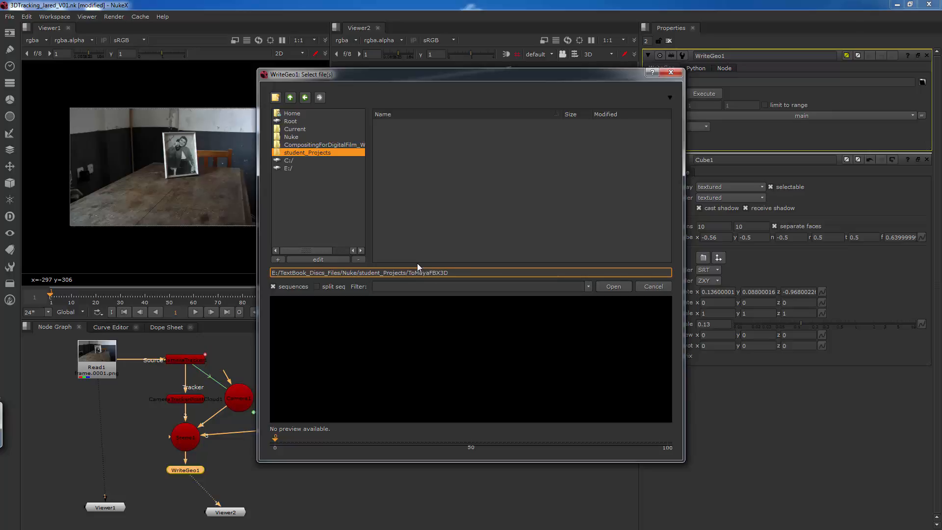
{"action": "type", "text": ".fbx"}
{"action": "left_click_drag", "start_coordinate": [448, 273], "coordinate": [502, 276]}
{"action": "left_click", "coordinate": [613, 287]}
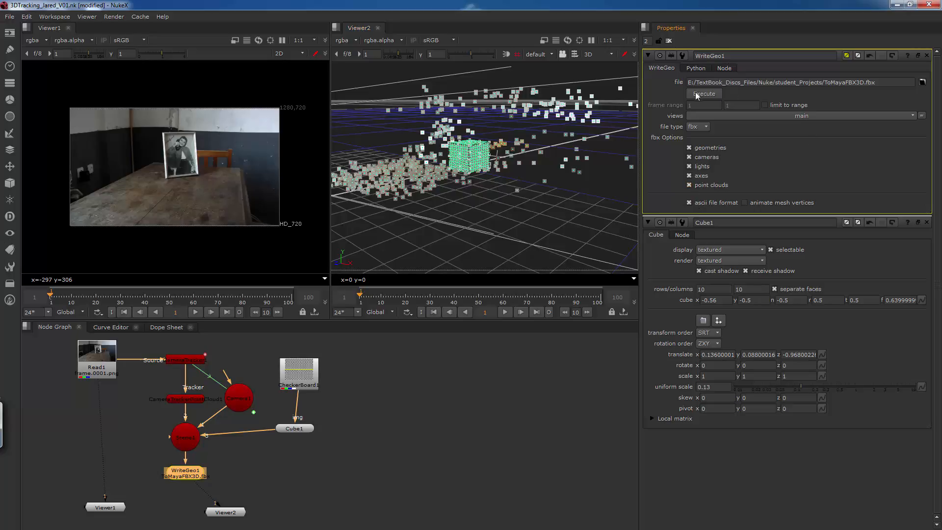
Execute the WriteGeo export for the input frame range 1-100.
{"action": "left_click", "coordinate": [708, 92]}
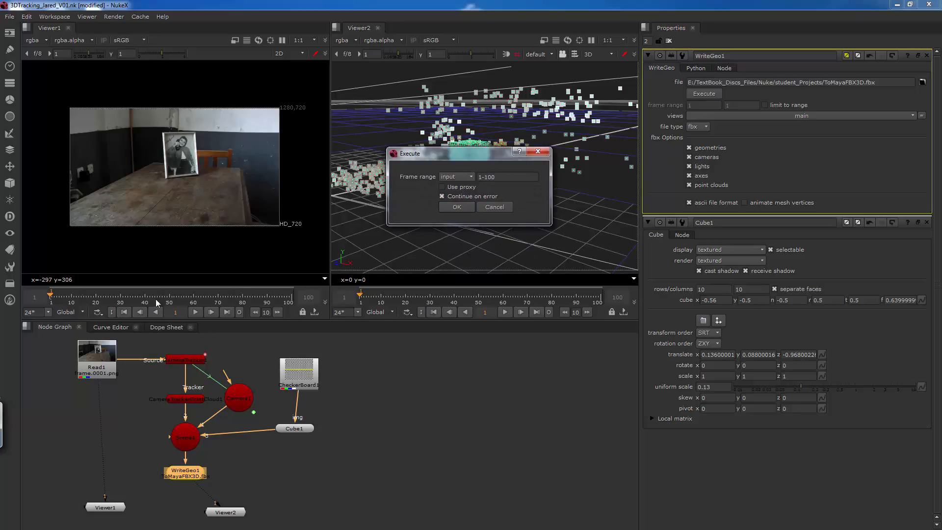
{"action": "left_click", "coordinate": [505, 178]}
{"action": "left_click", "coordinate": [450, 208]}
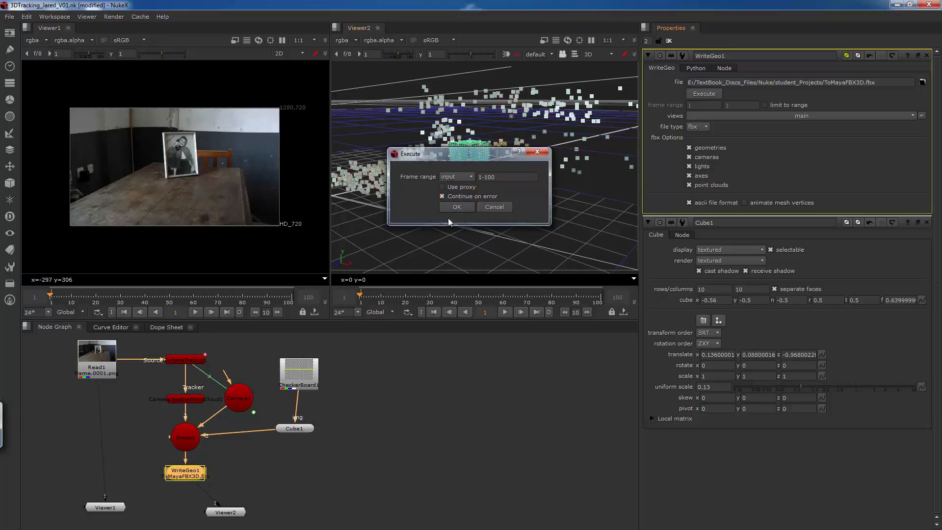